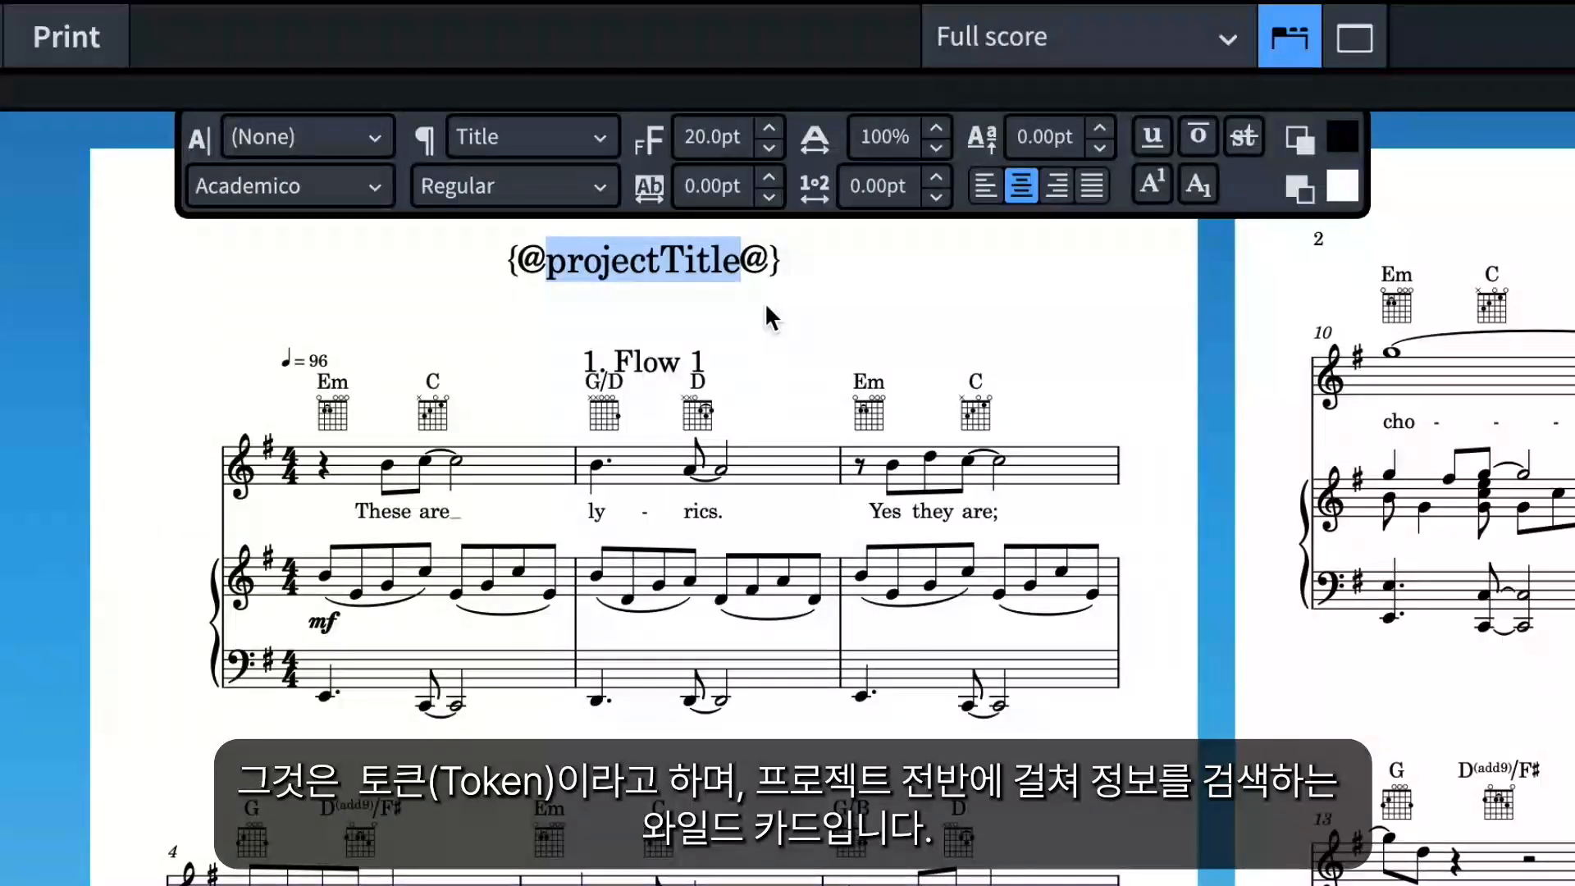
In Project Info, enter the title 'Song for Dorico', a composer credit and lyricist 'Words by ANON.', then apply
{"action": "left_click", "coordinate": [108, 357]}
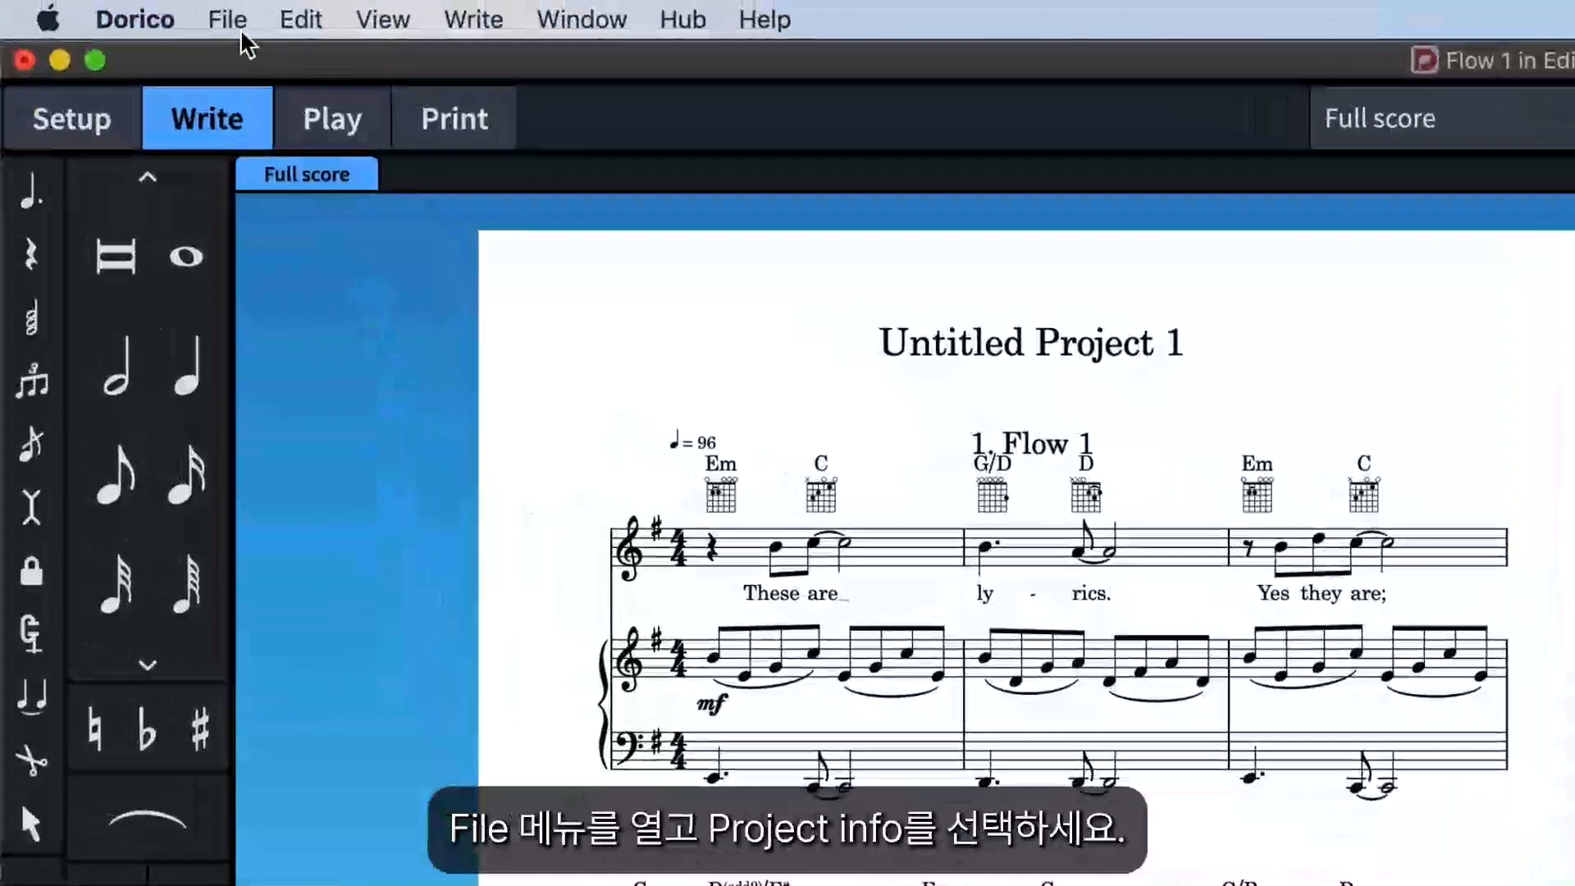
{"action": "left_click", "coordinate": [235, 21]}
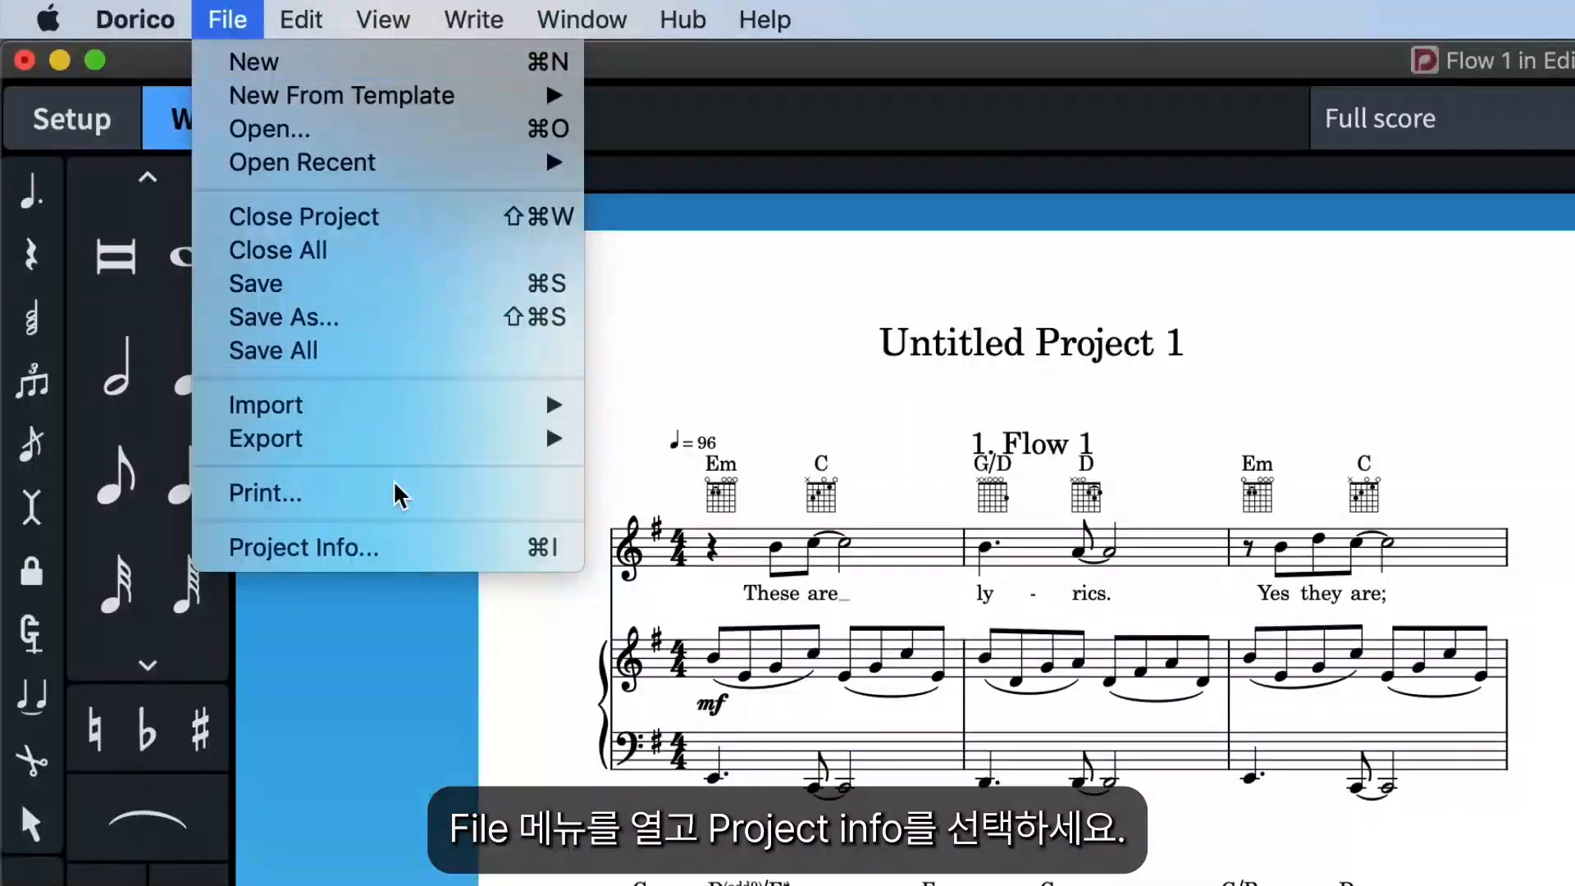
{"action": "left_click", "coordinate": [410, 548]}
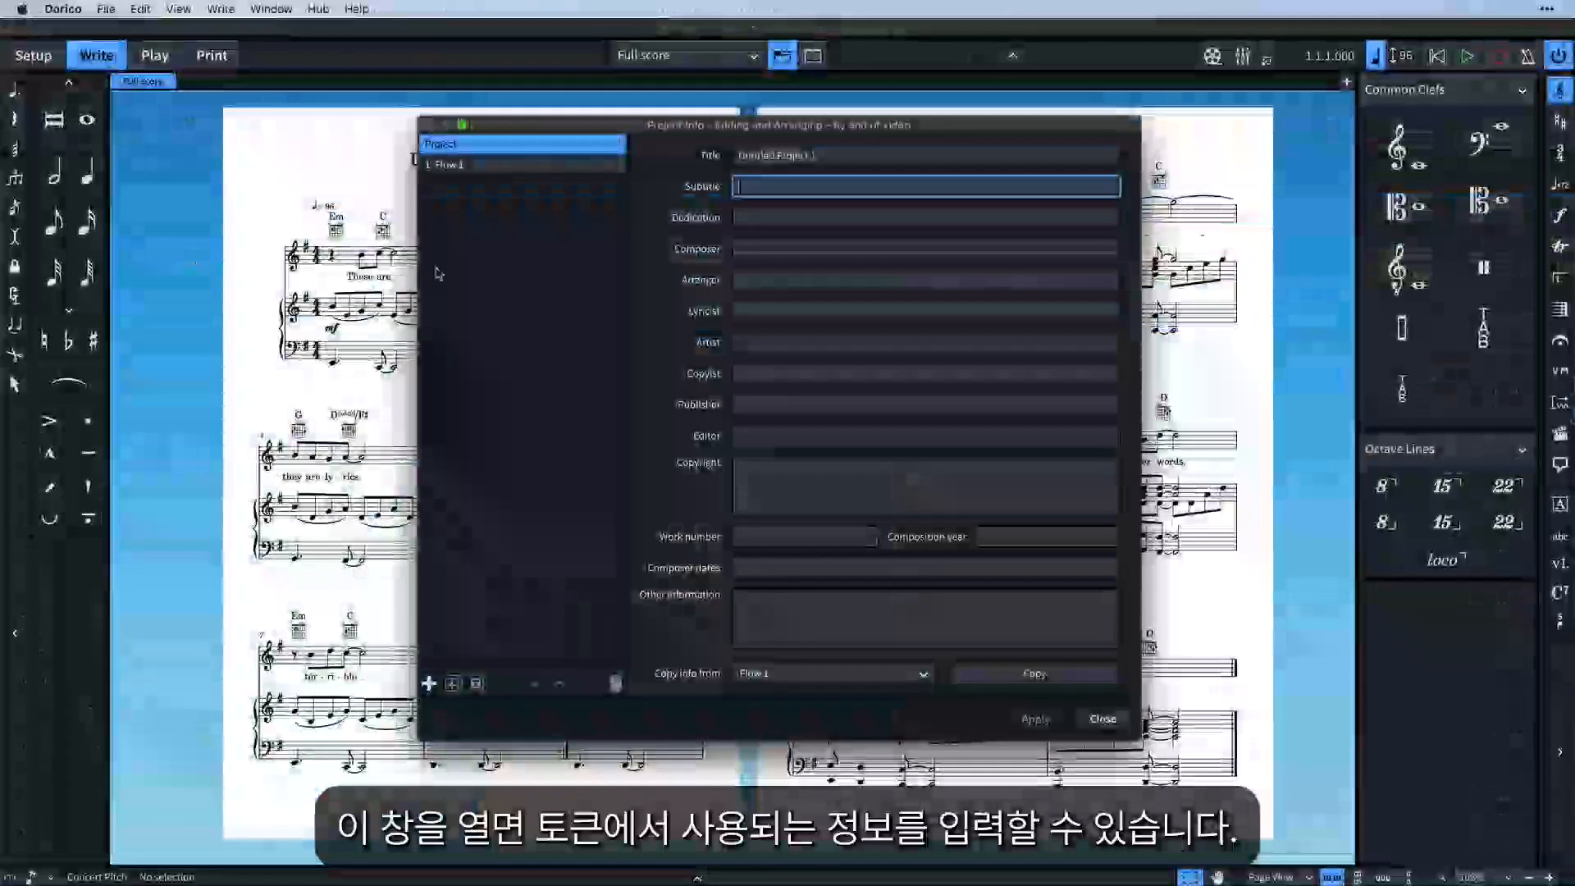
{"action": "left_click", "coordinate": [935, 156]}
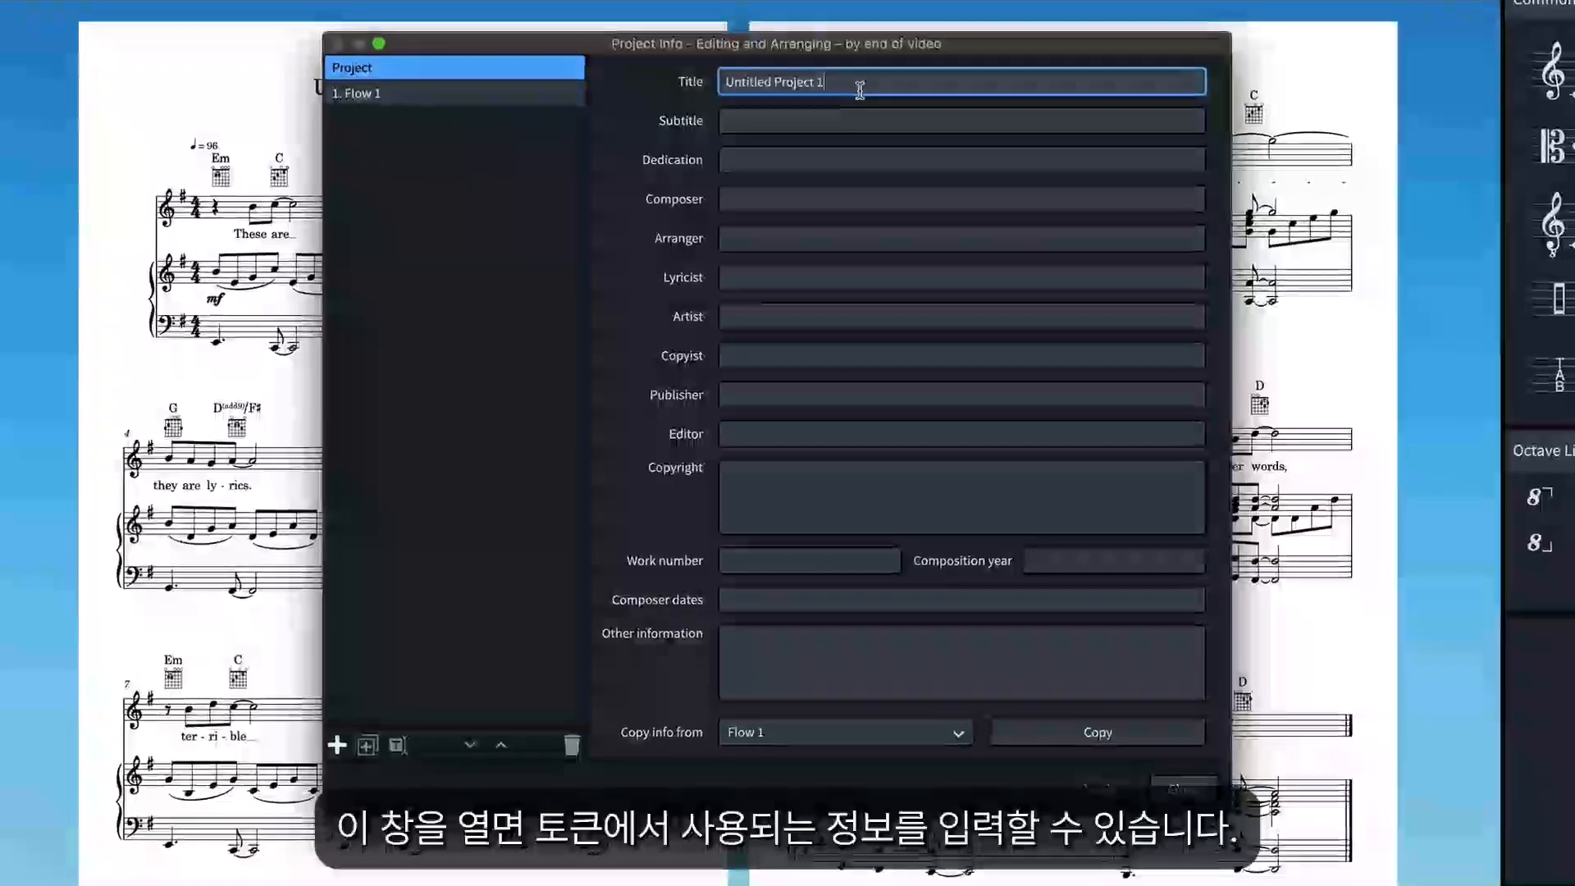
{"action": "left_click_drag", "start_coordinate": [846, 136], "coordinate": [707, 133]}
{"action": "type", "text": "Song for Dorico"}
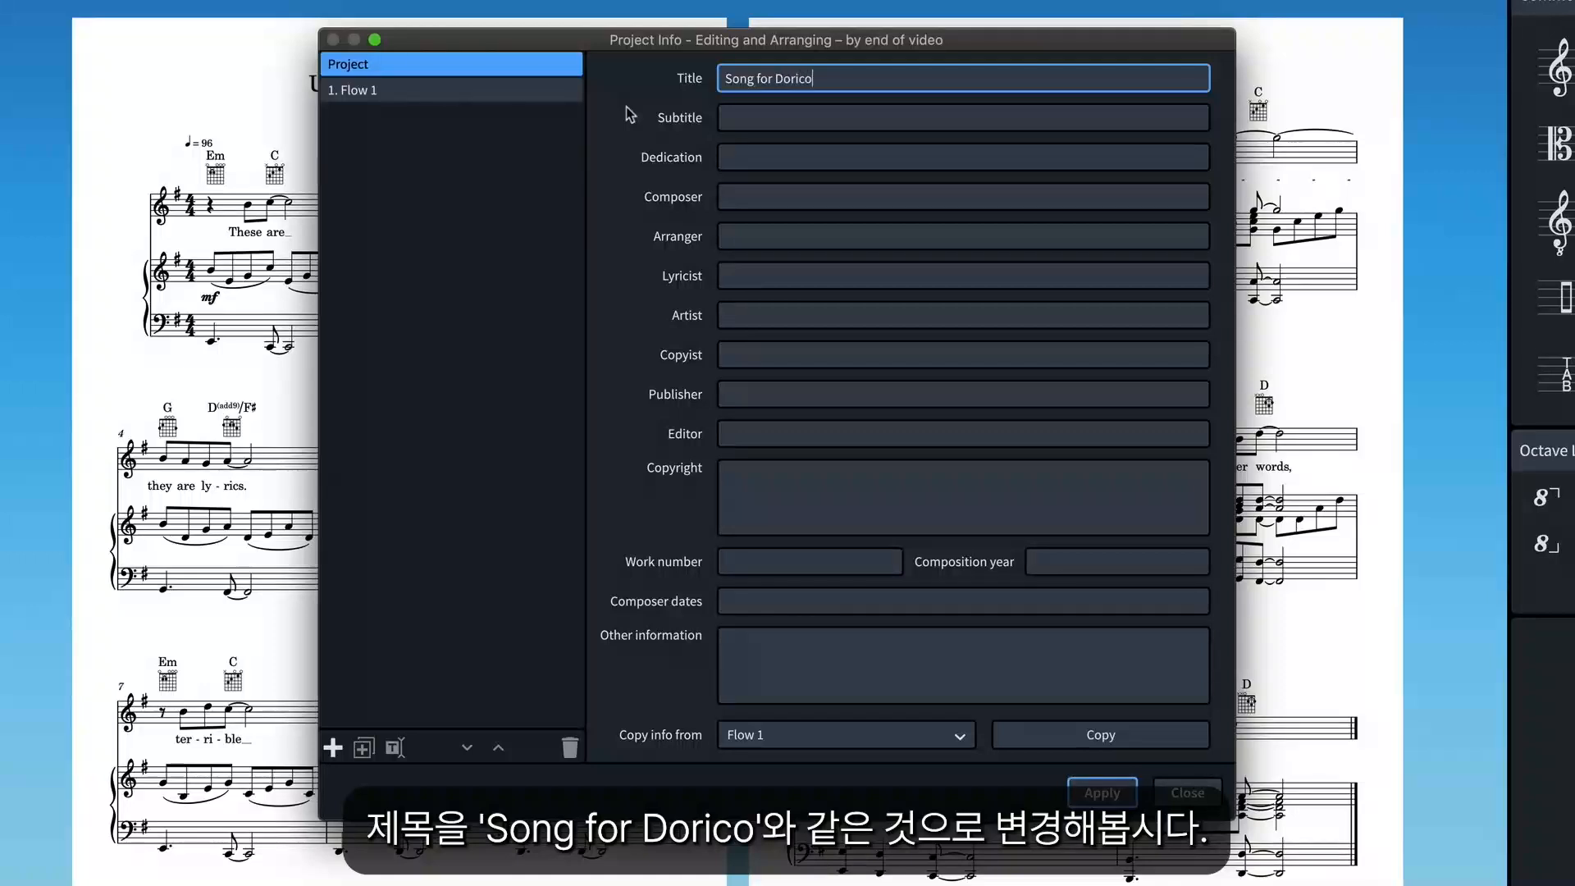
{"action": "left_click", "coordinate": [722, 196]}
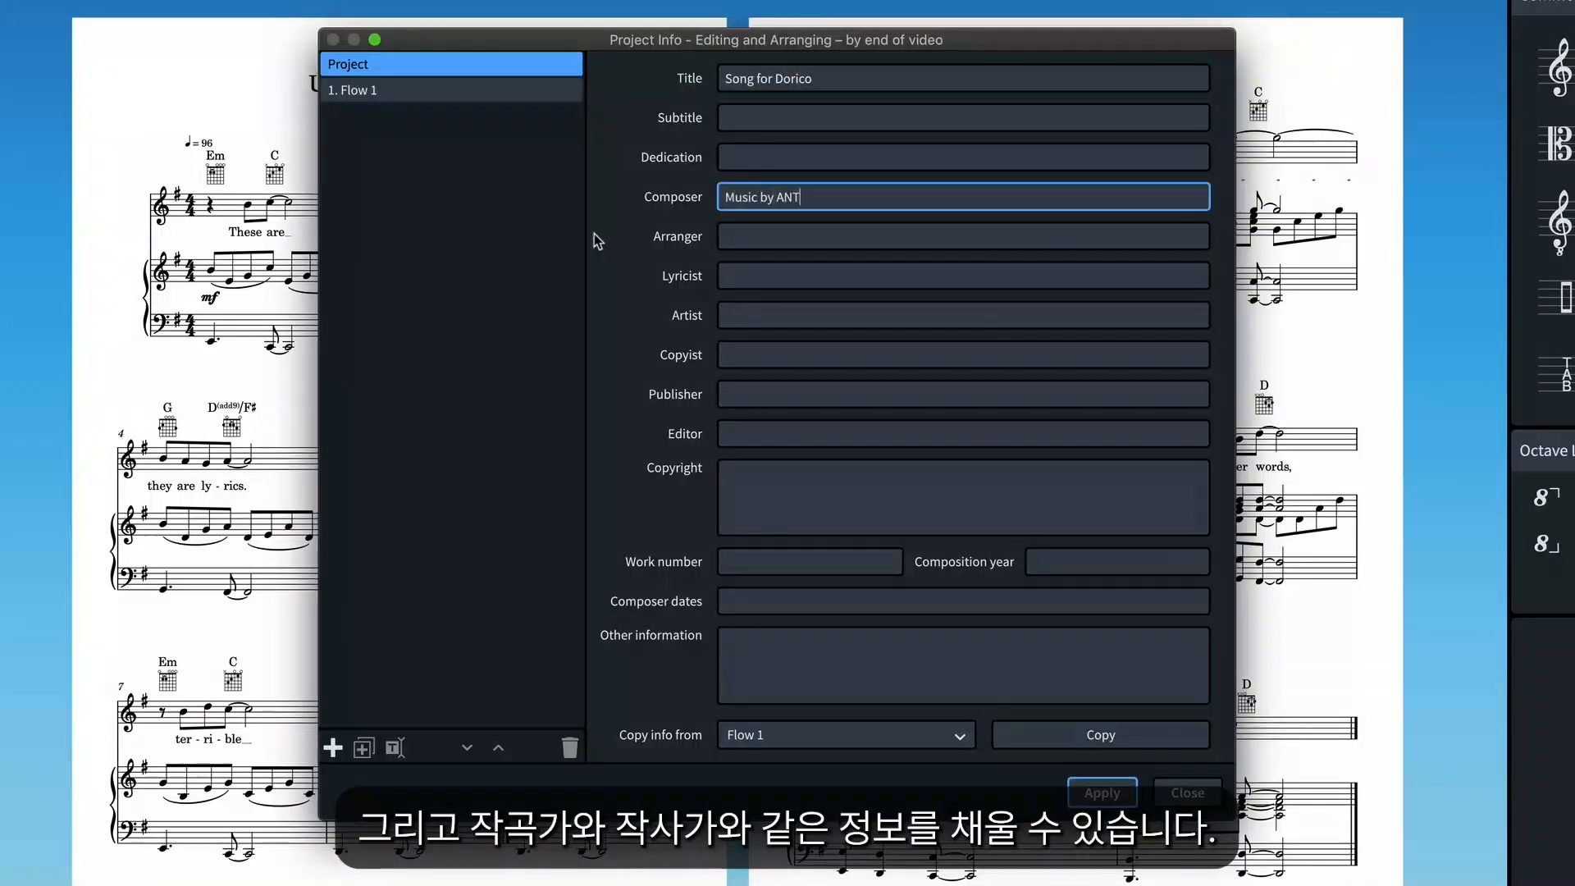
{"action": "left_click", "coordinate": [722, 275]}
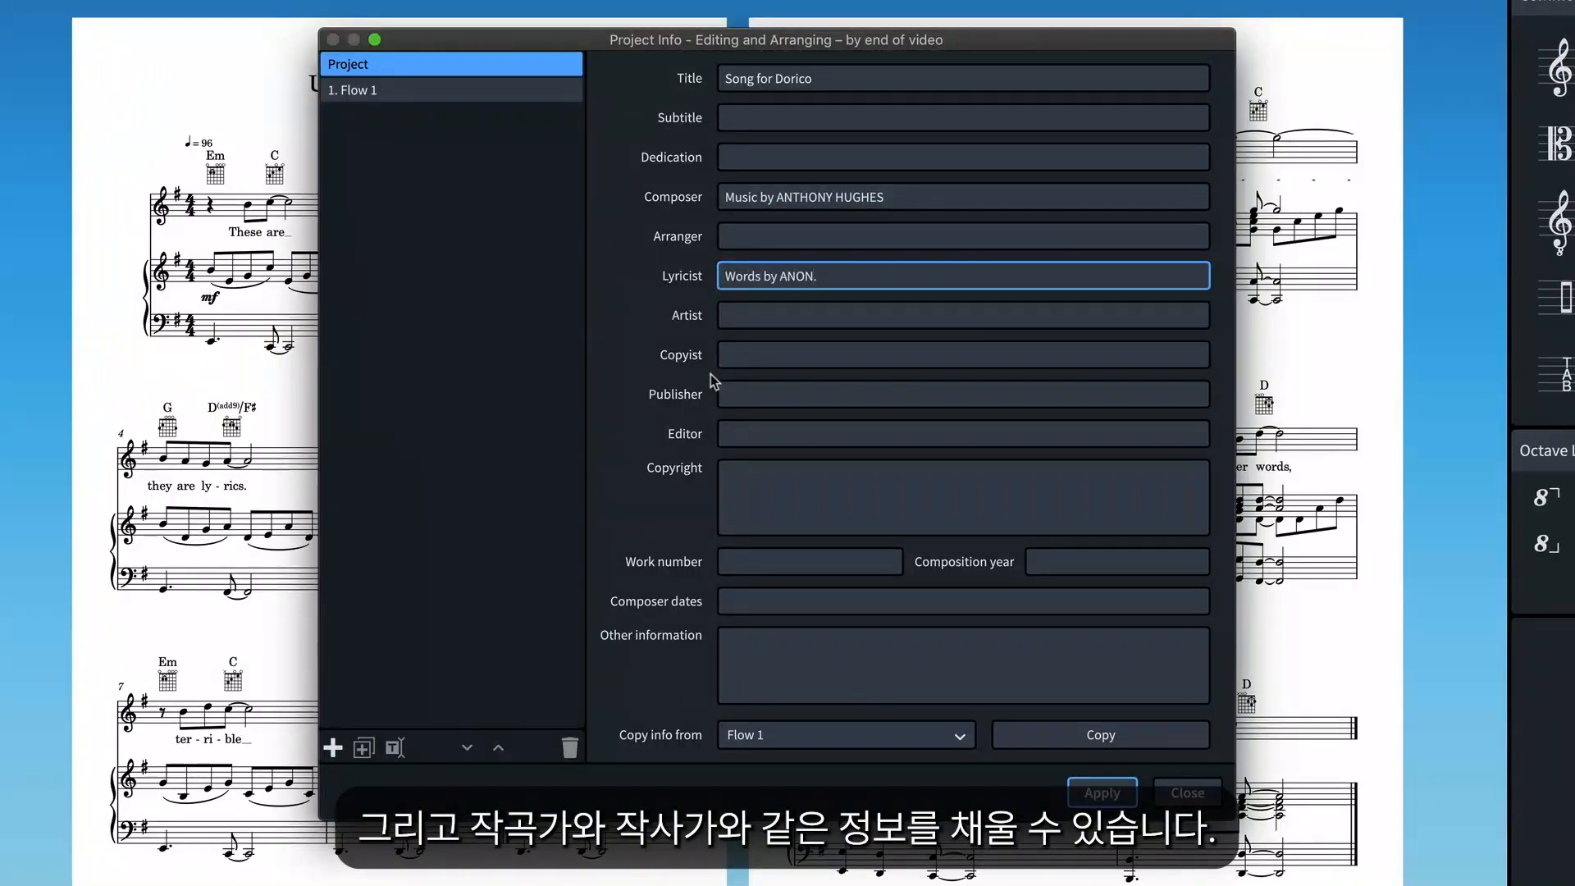
{"action": "left_click", "coordinate": [1125, 799]}
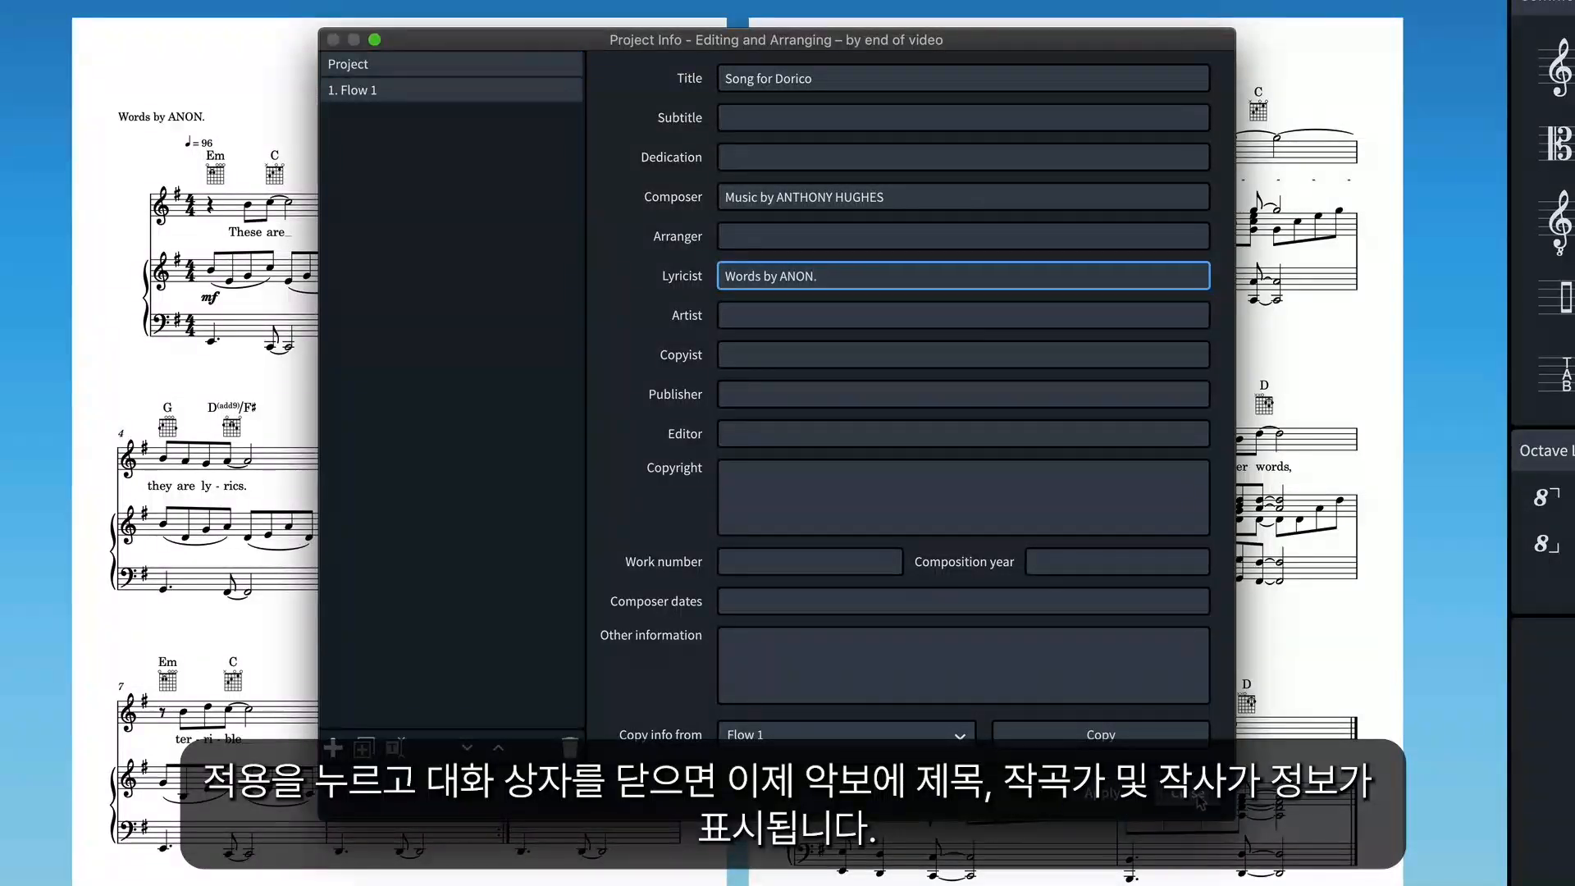
Close Project Info and switch to Setup mode to see the players and layouts
{"action": "left_click", "coordinate": [1199, 802]}
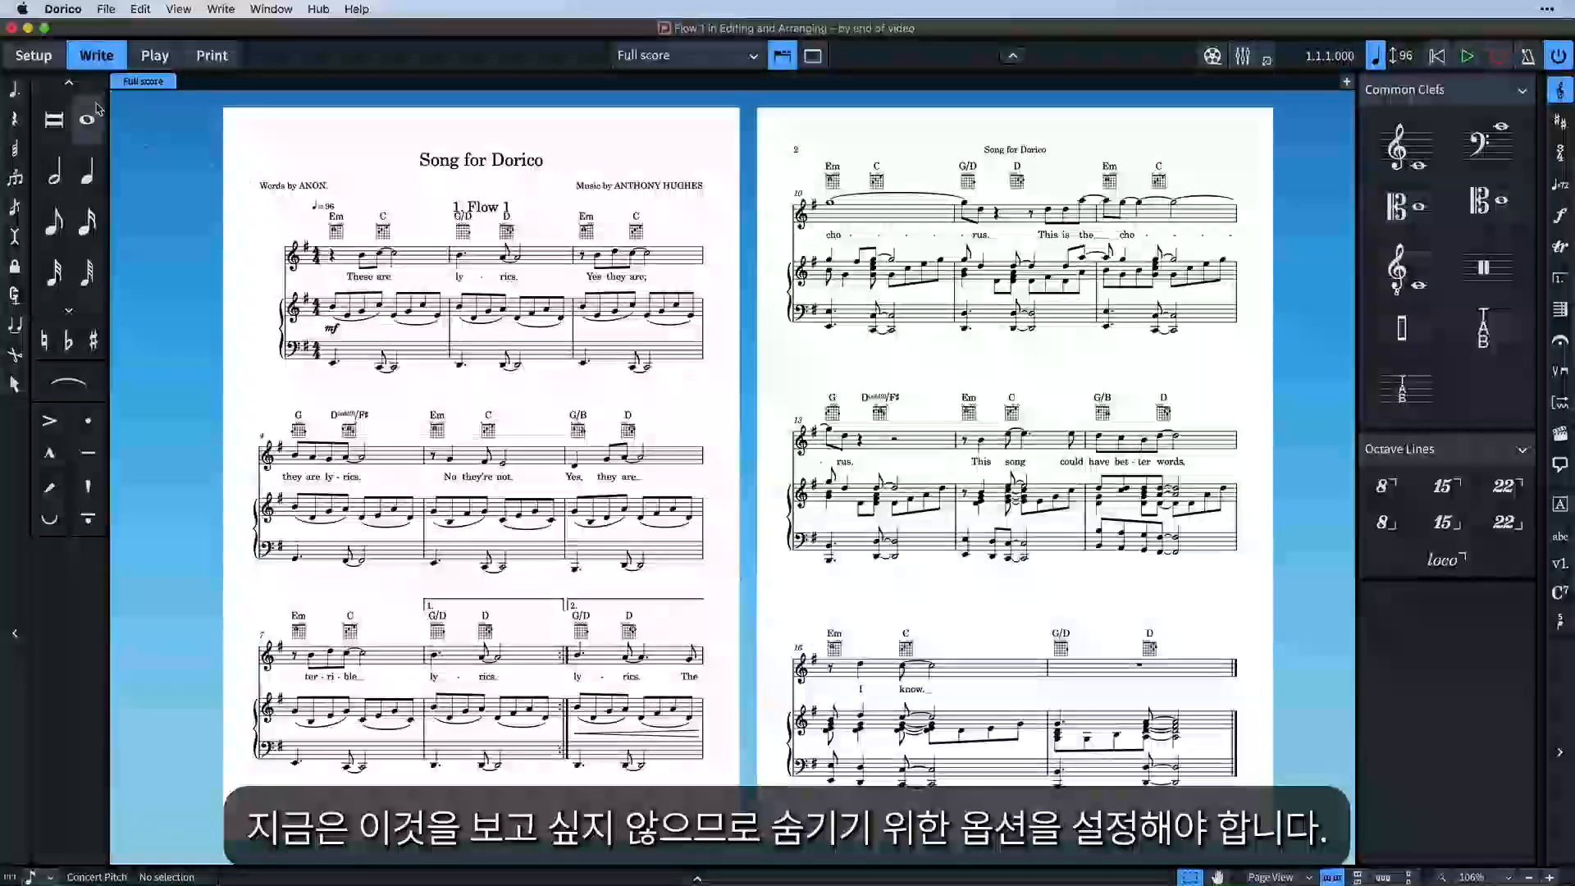
{"action": "left_click", "coordinate": [59, 59]}
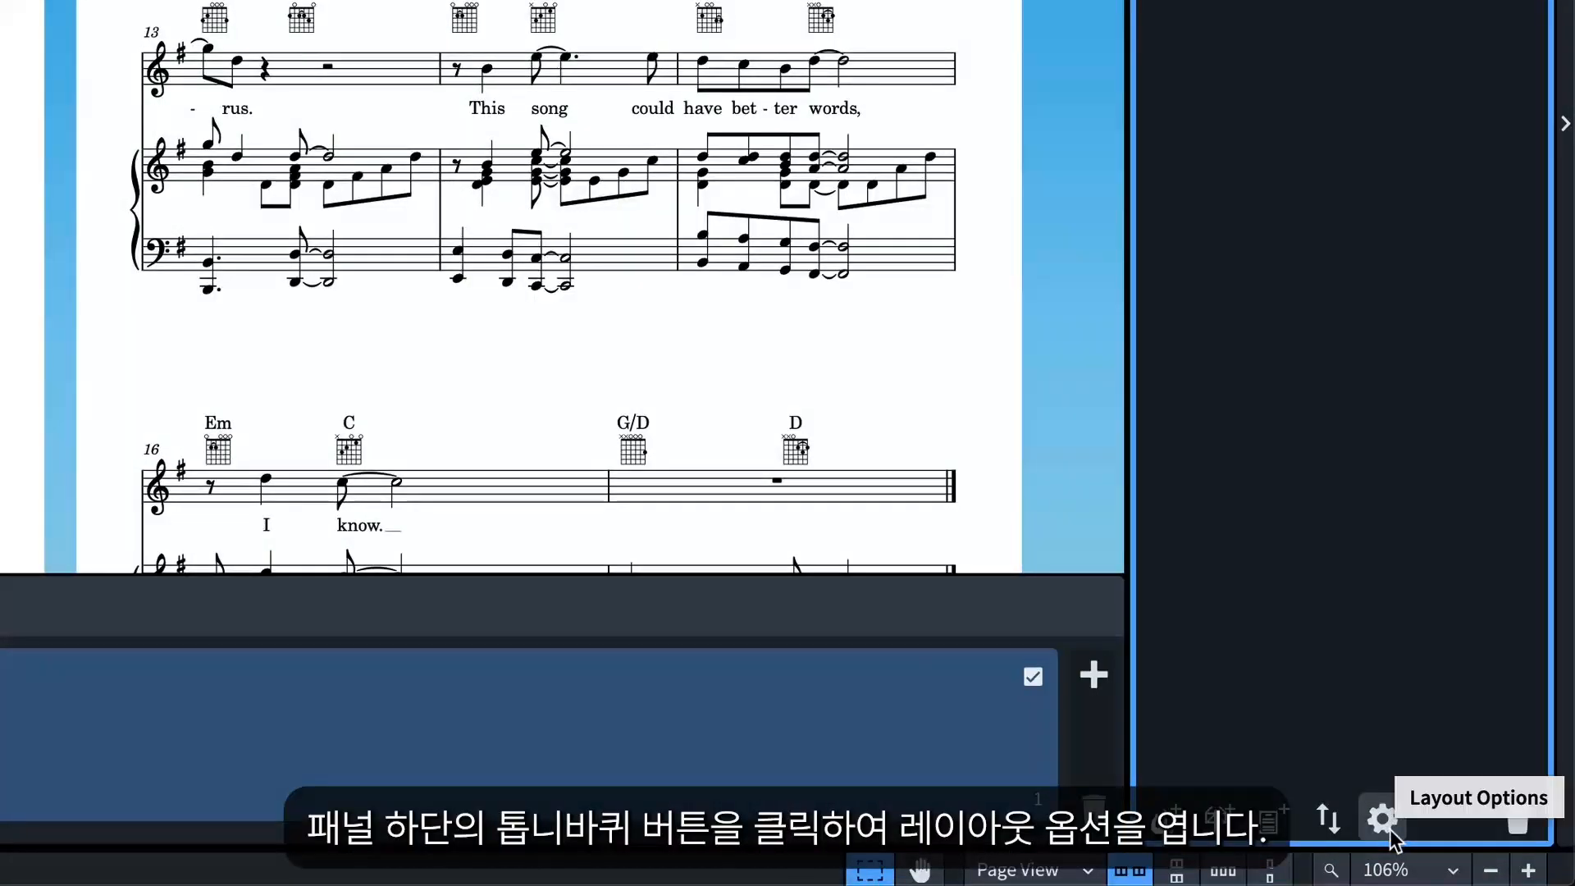
Set Show flow headings to Never in the Full score's Layout Options and apply
{"action": "left_click", "coordinate": [1388, 827]}
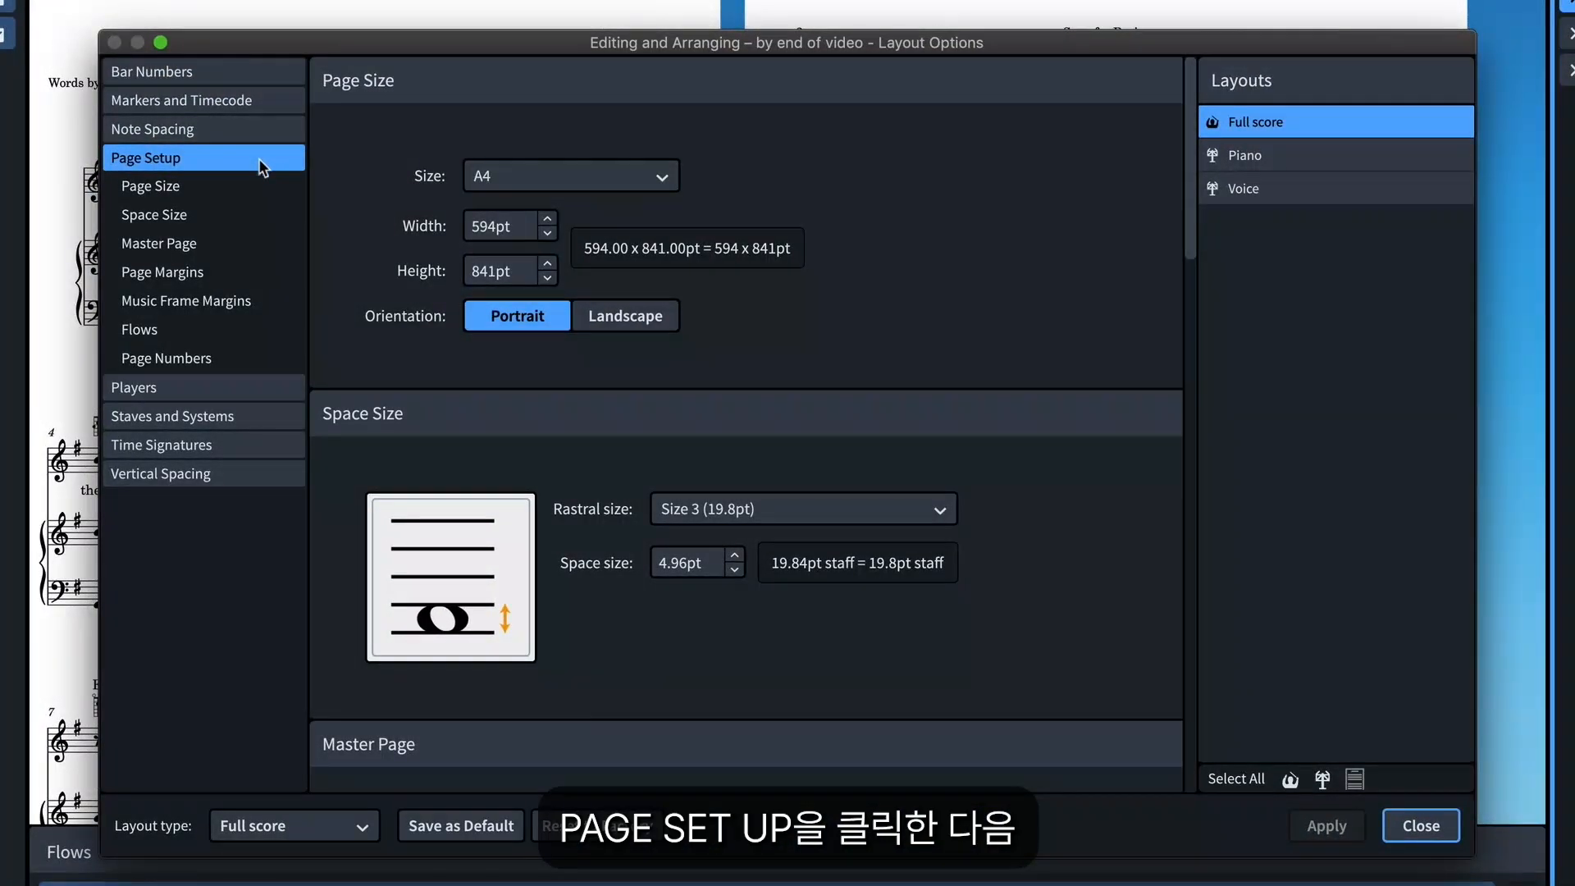
{"action": "left_click", "coordinate": [206, 343]}
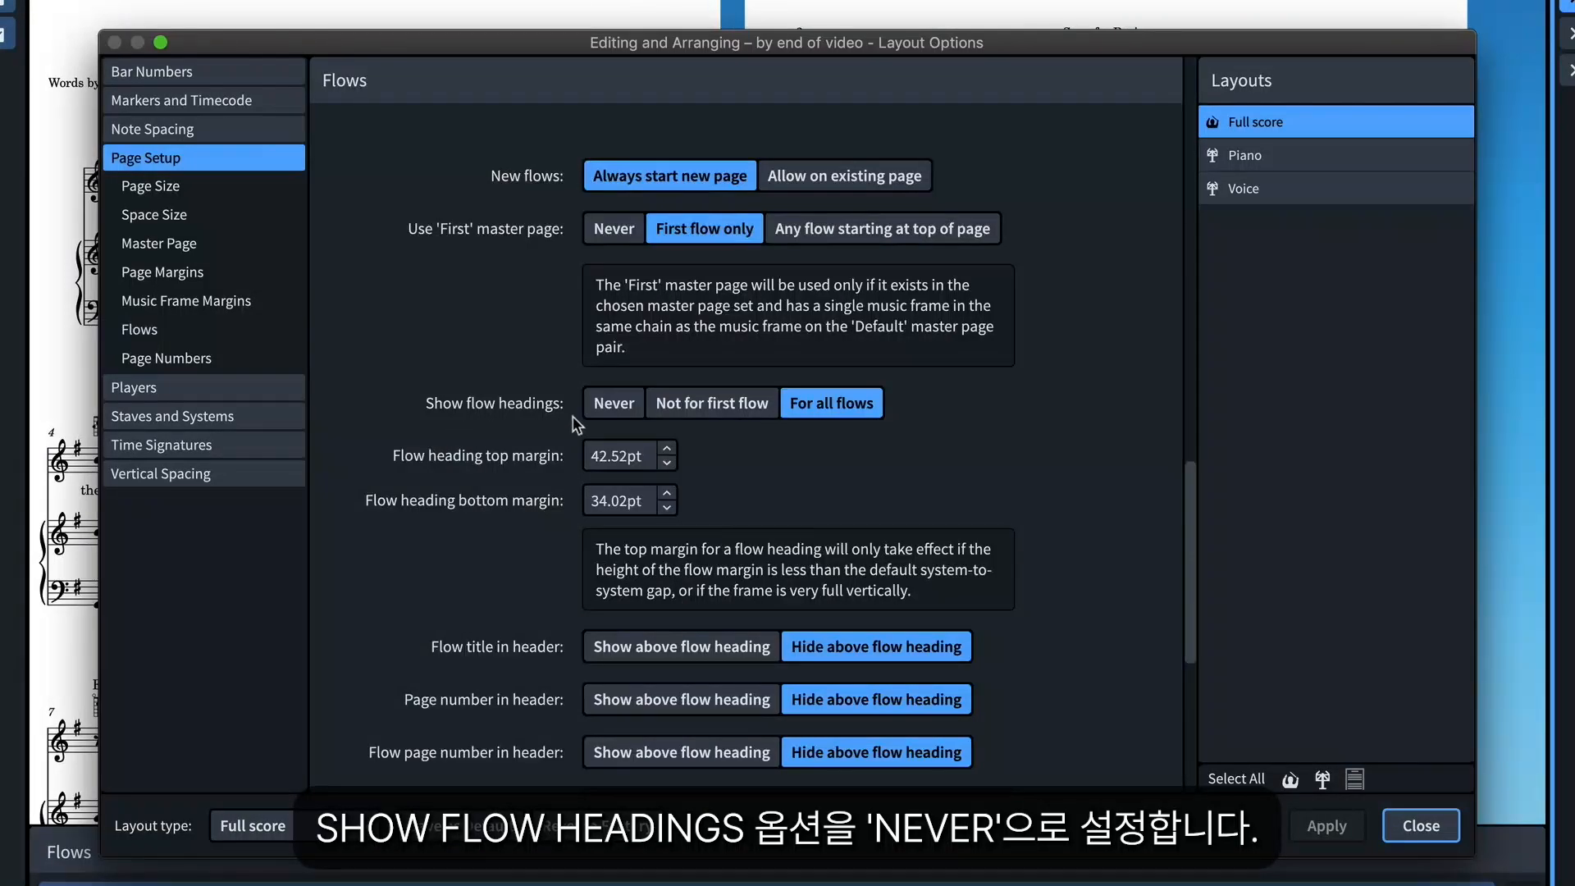
{"action": "left_click", "coordinate": [628, 403]}
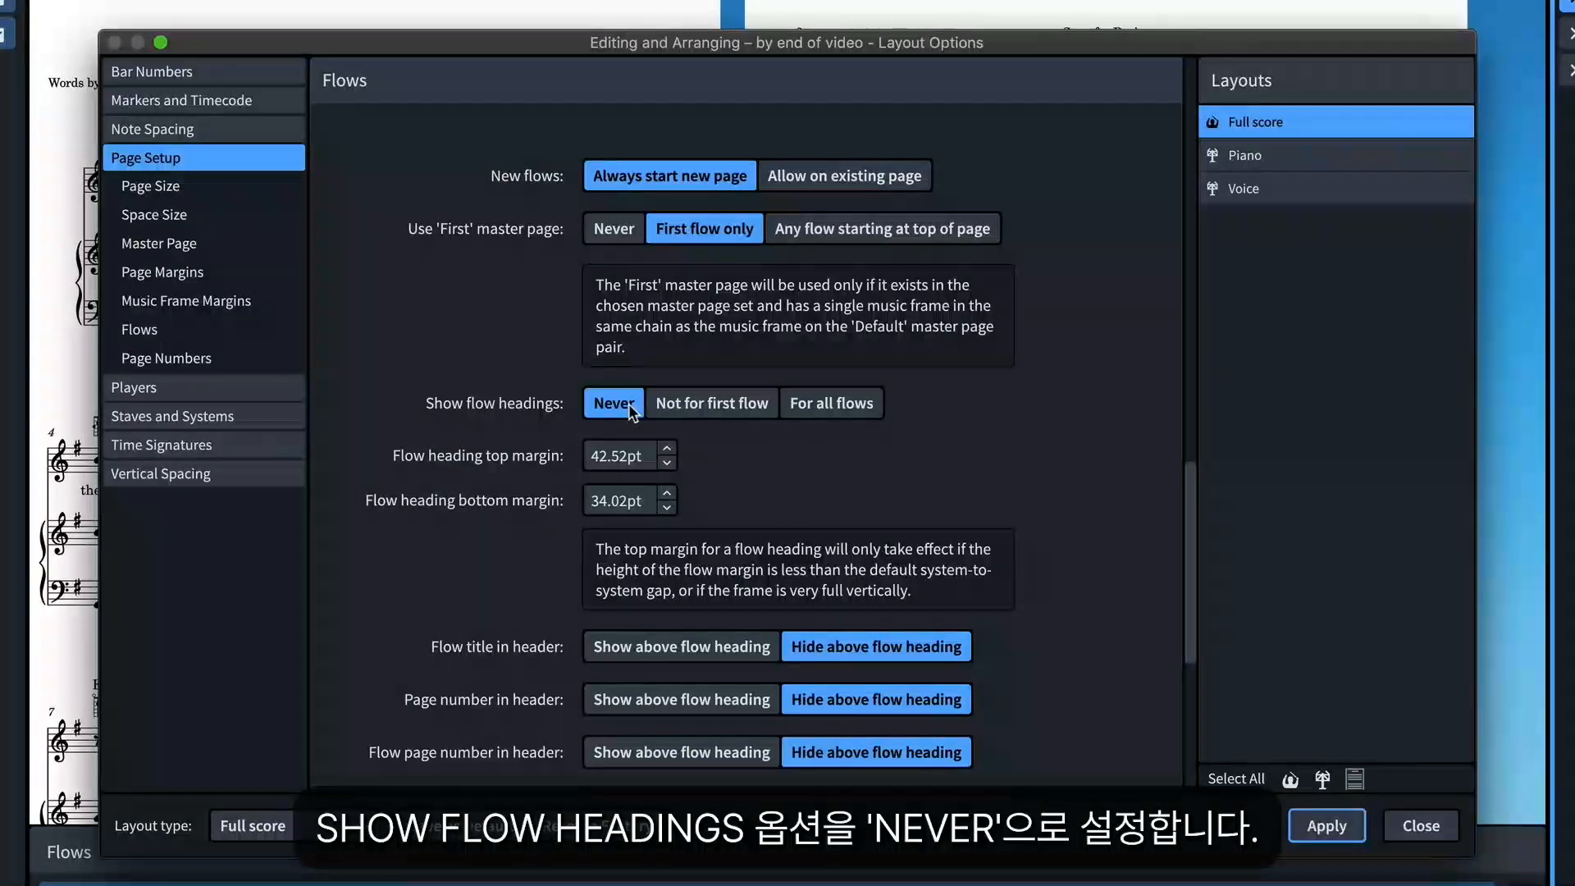
{"action": "left_click", "coordinate": [1311, 825]}
{"action": "left_click", "coordinate": [1420, 825]}
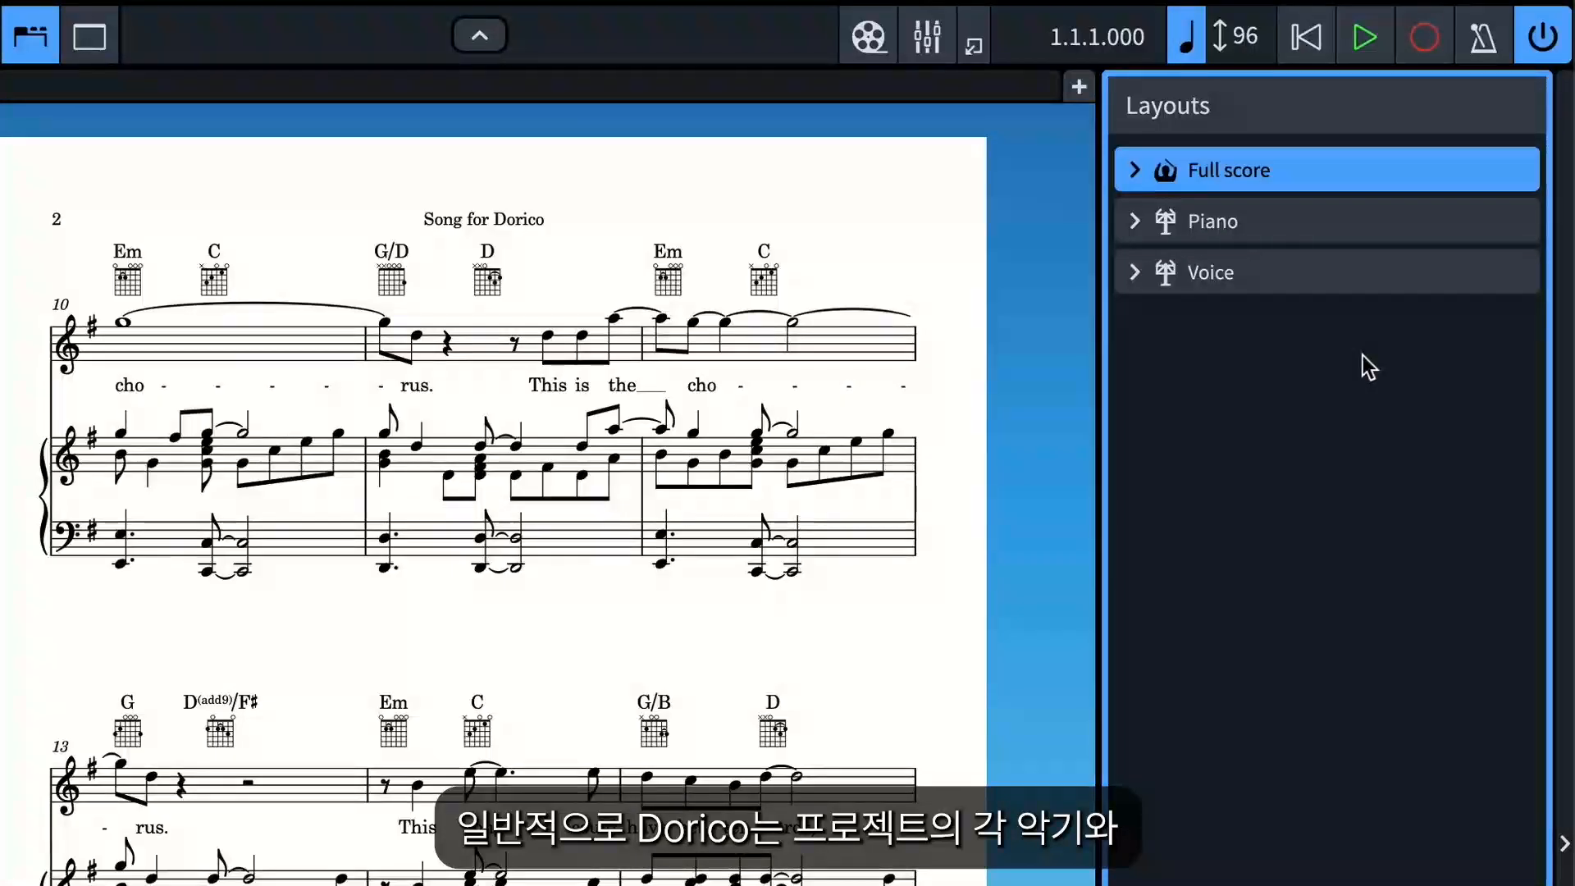
Select the Piano and Voice layouts, then reselect the Full score layout
{"action": "left_click", "coordinate": [1297, 219]}
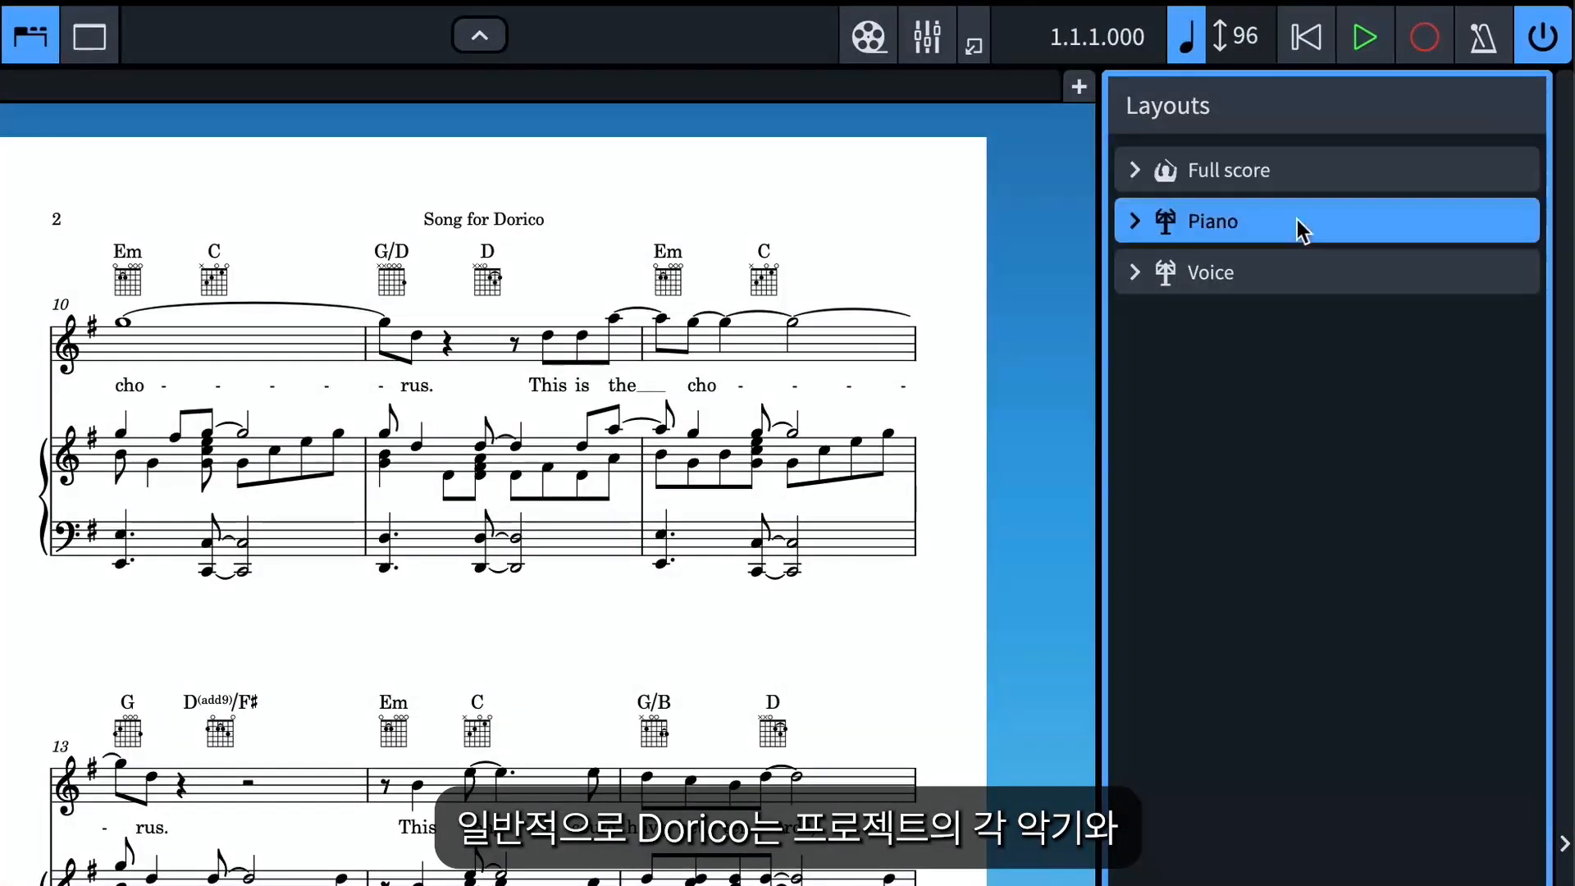
{"action": "left_click", "coordinate": [1297, 264]}
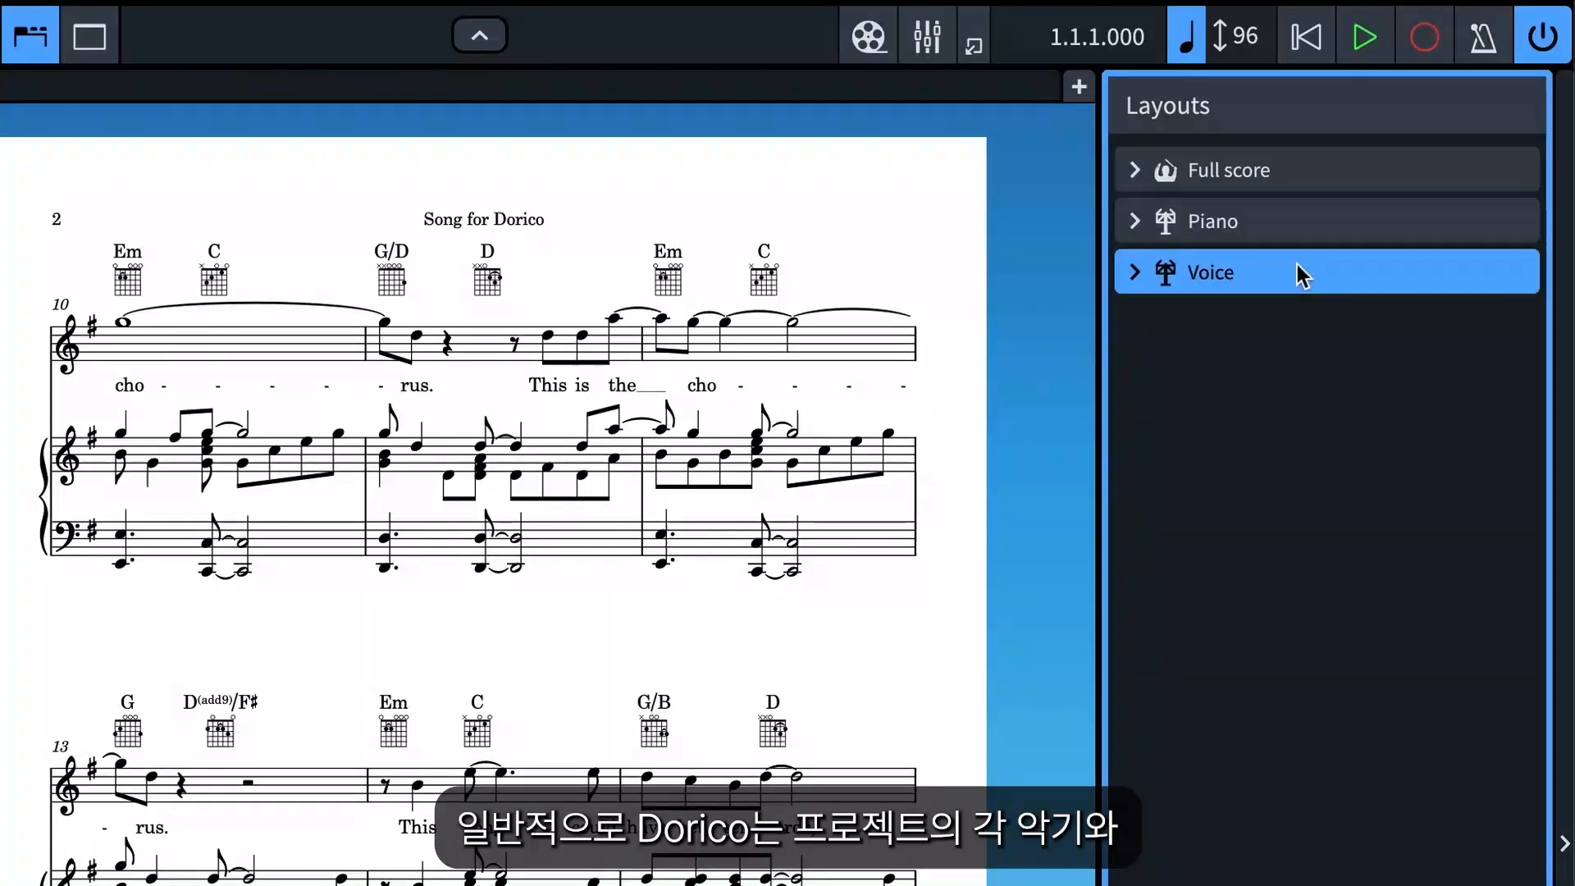
{"action": "left_click", "coordinate": [1303, 182]}
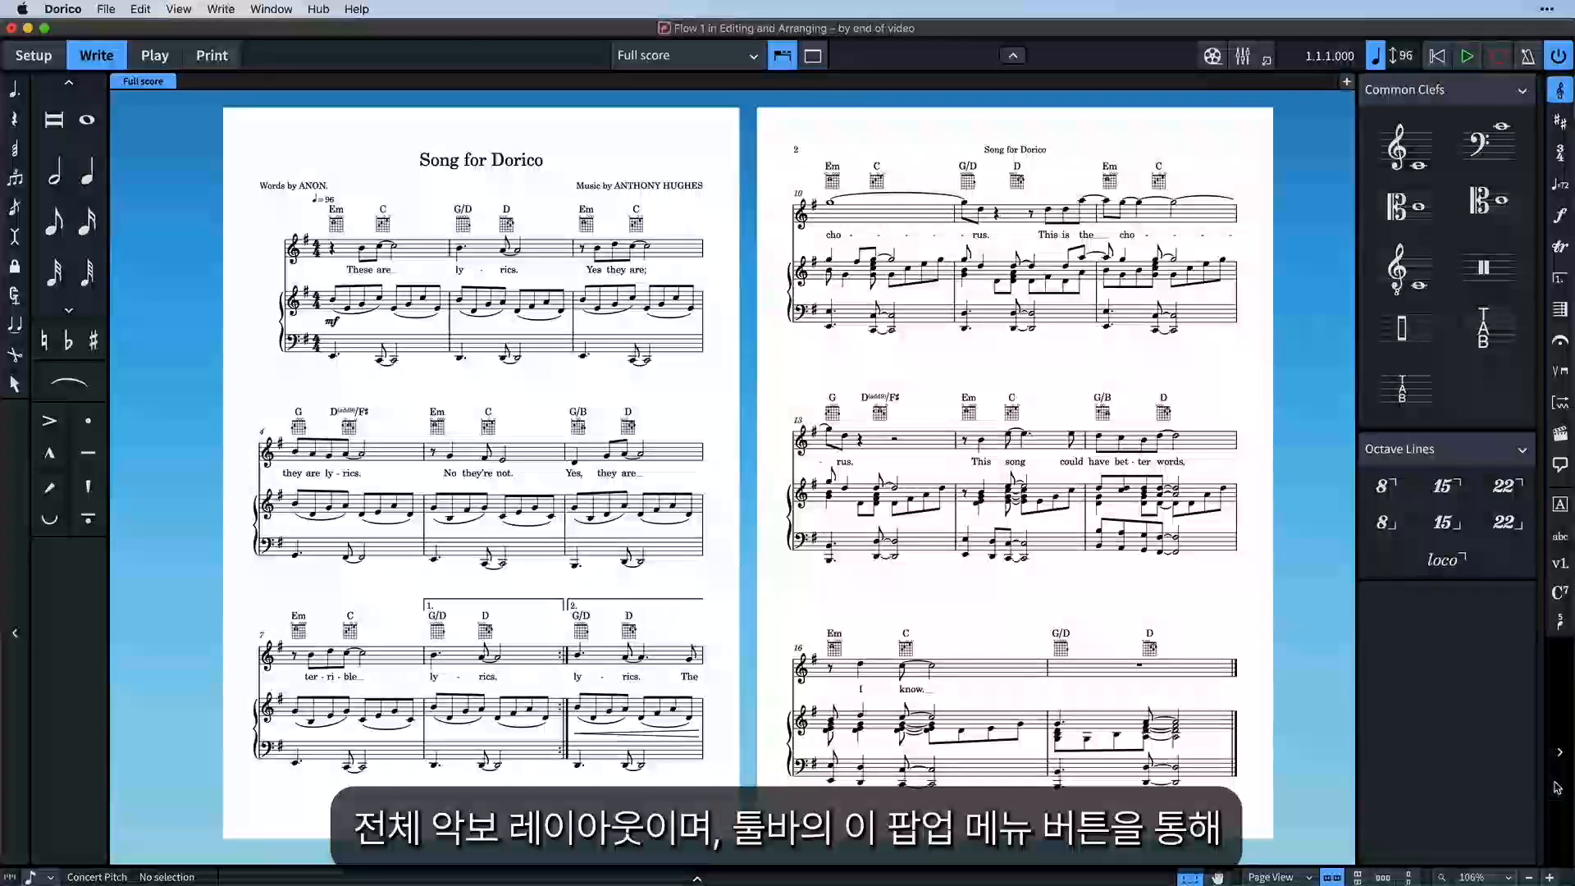
Hide both side panels and preview the Voice and Piano layouts from the layout menu
{"action": "left_click", "coordinate": [1560, 752]}
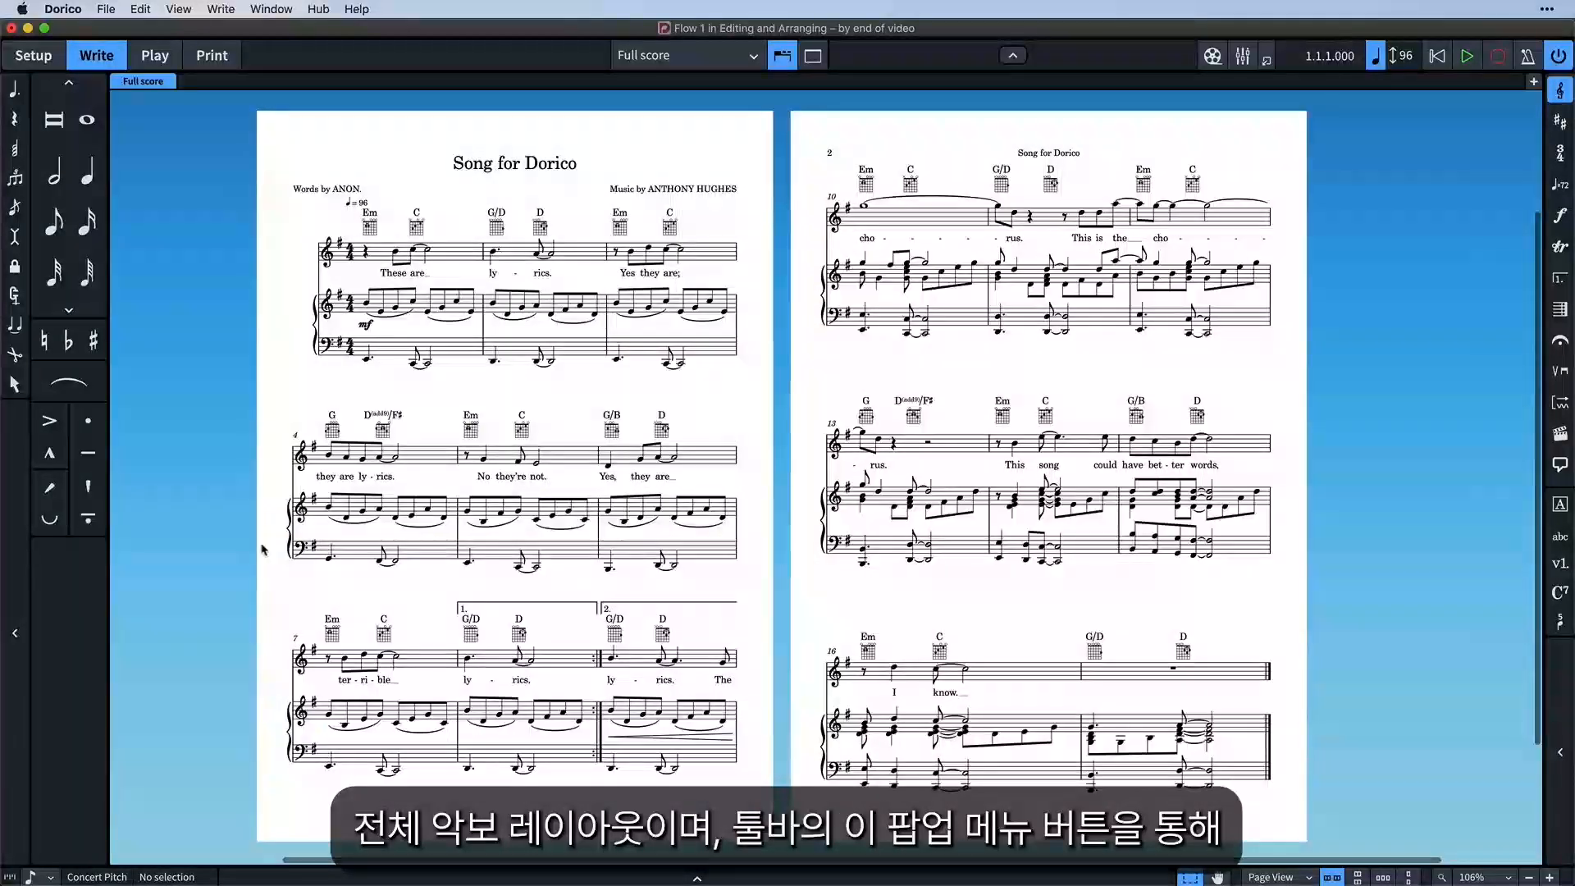
{"action": "left_click", "coordinate": [14, 632]}
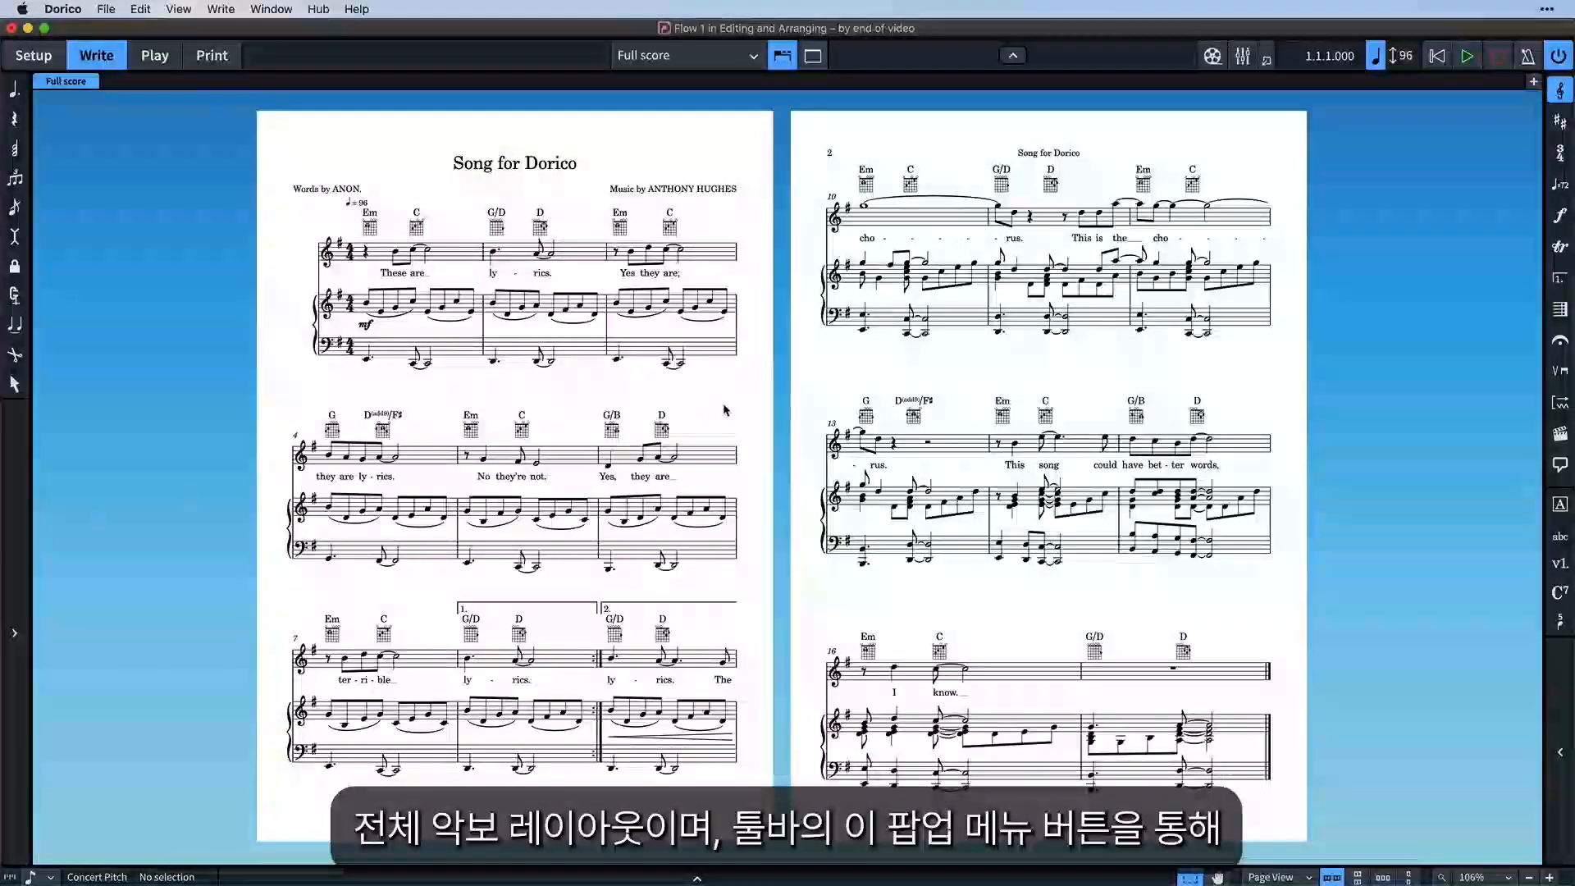
{"action": "left_click", "coordinate": [703, 59]}
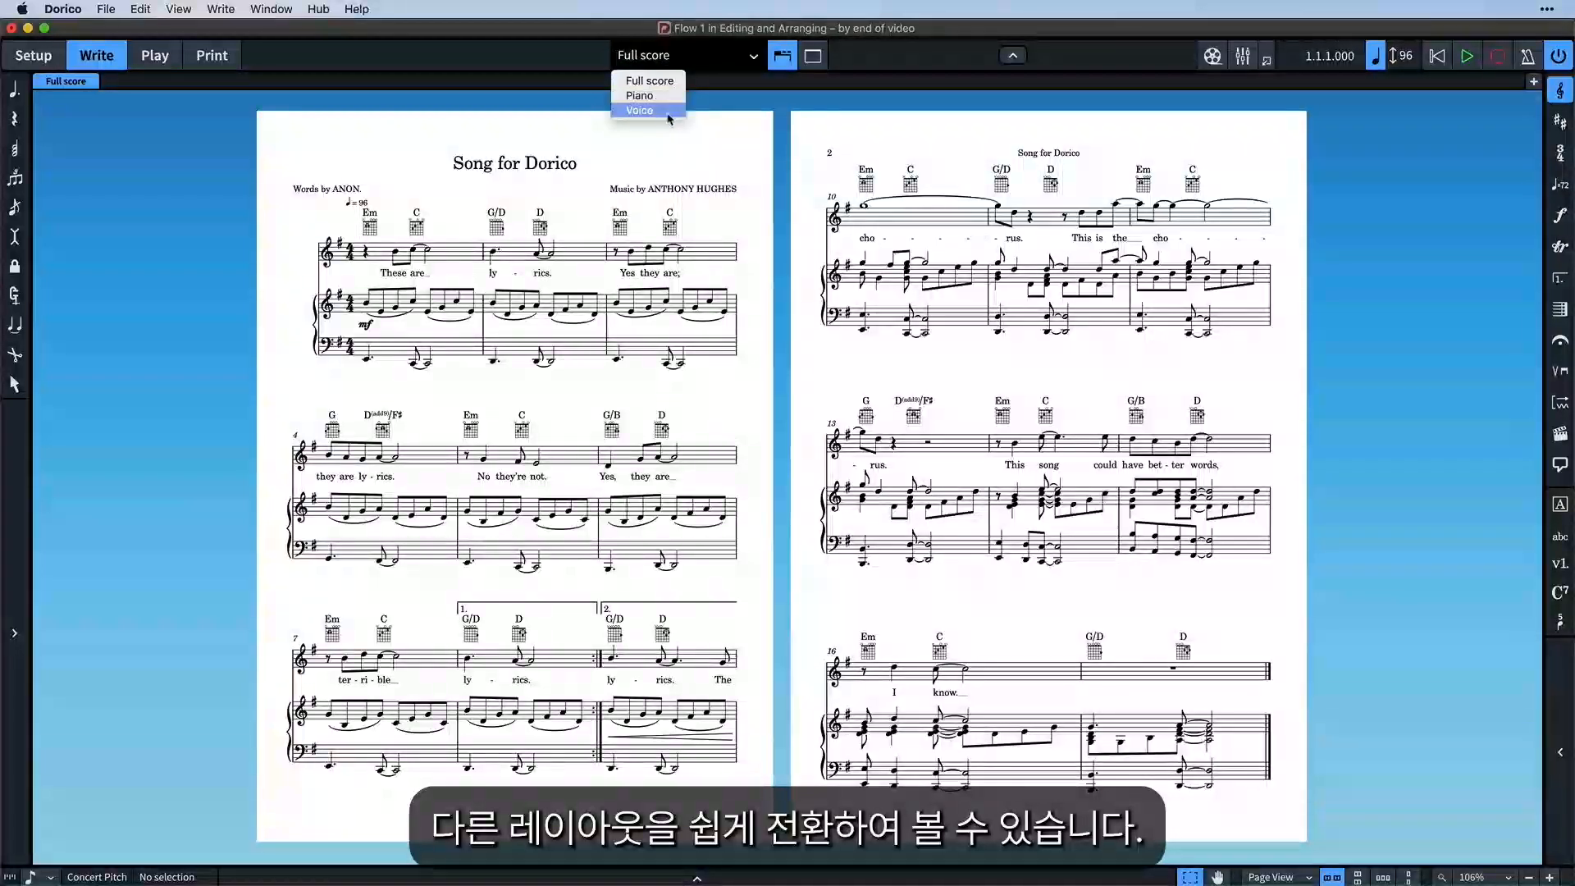
{"action": "left_click", "coordinate": [641, 110]}
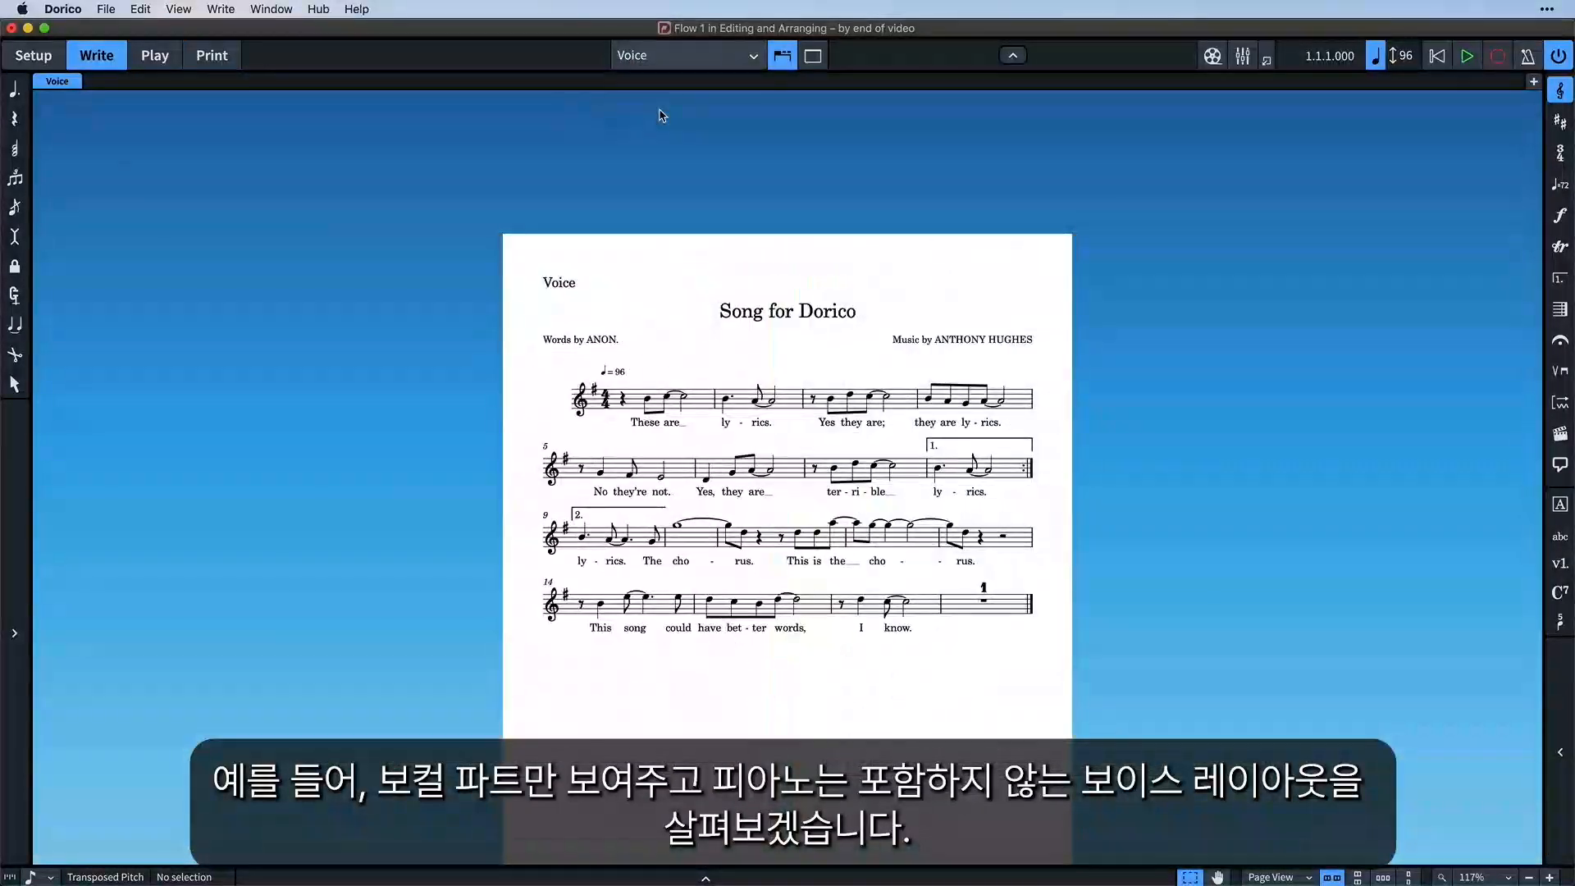
{"action": "scroll", "coordinate": [702, 262], "scroll_direction": "down", "scroll_amount": 2}
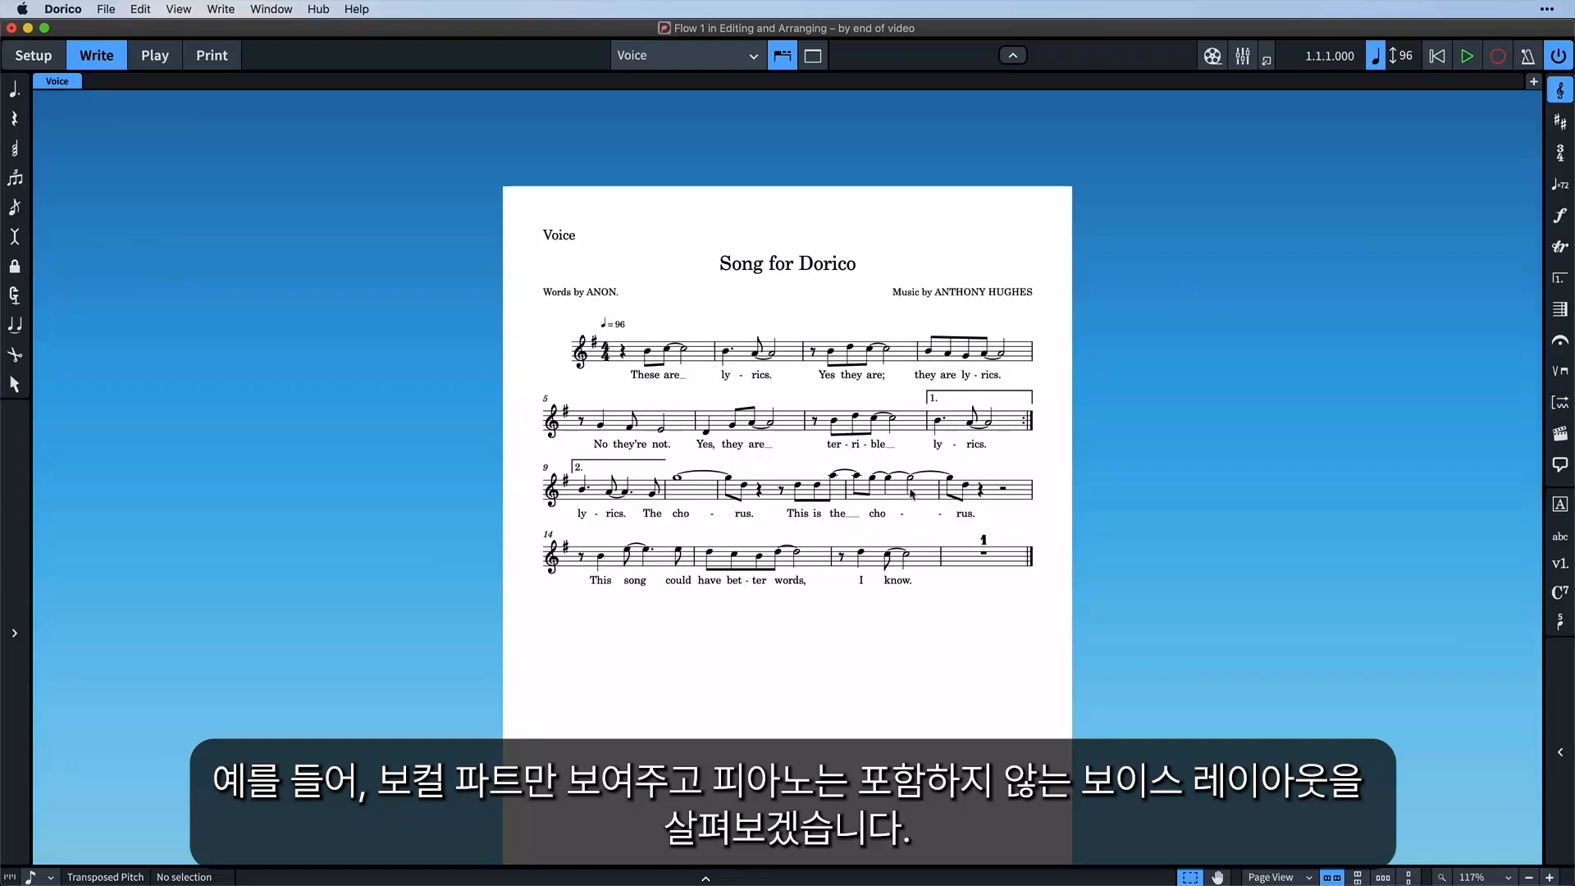
{"action": "left_click", "coordinate": [739, 63]}
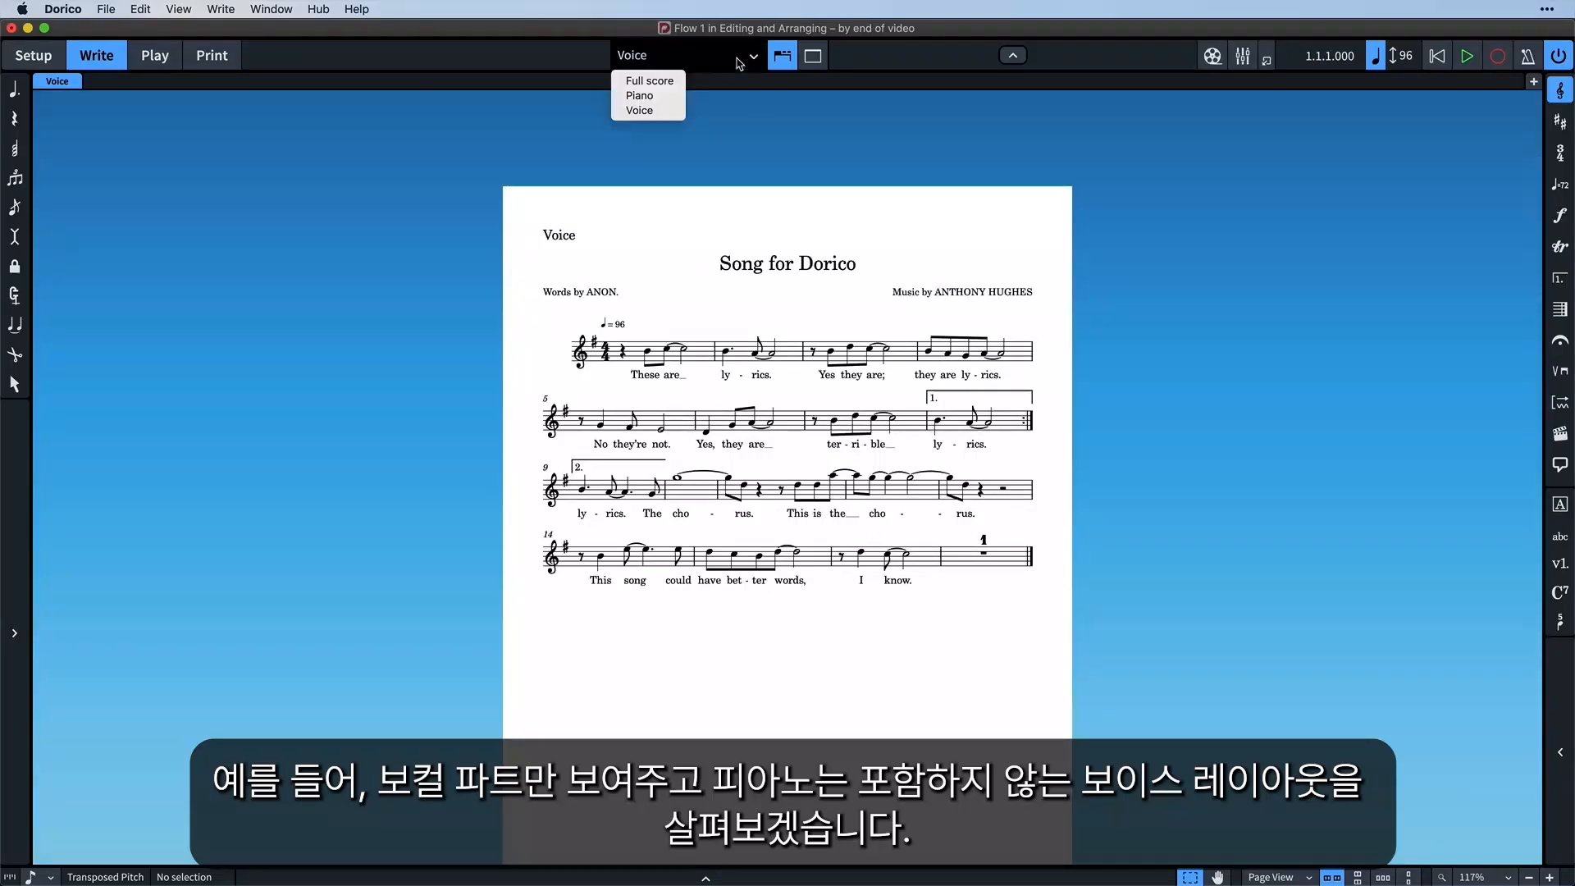
{"action": "left_click", "coordinate": [656, 96]}
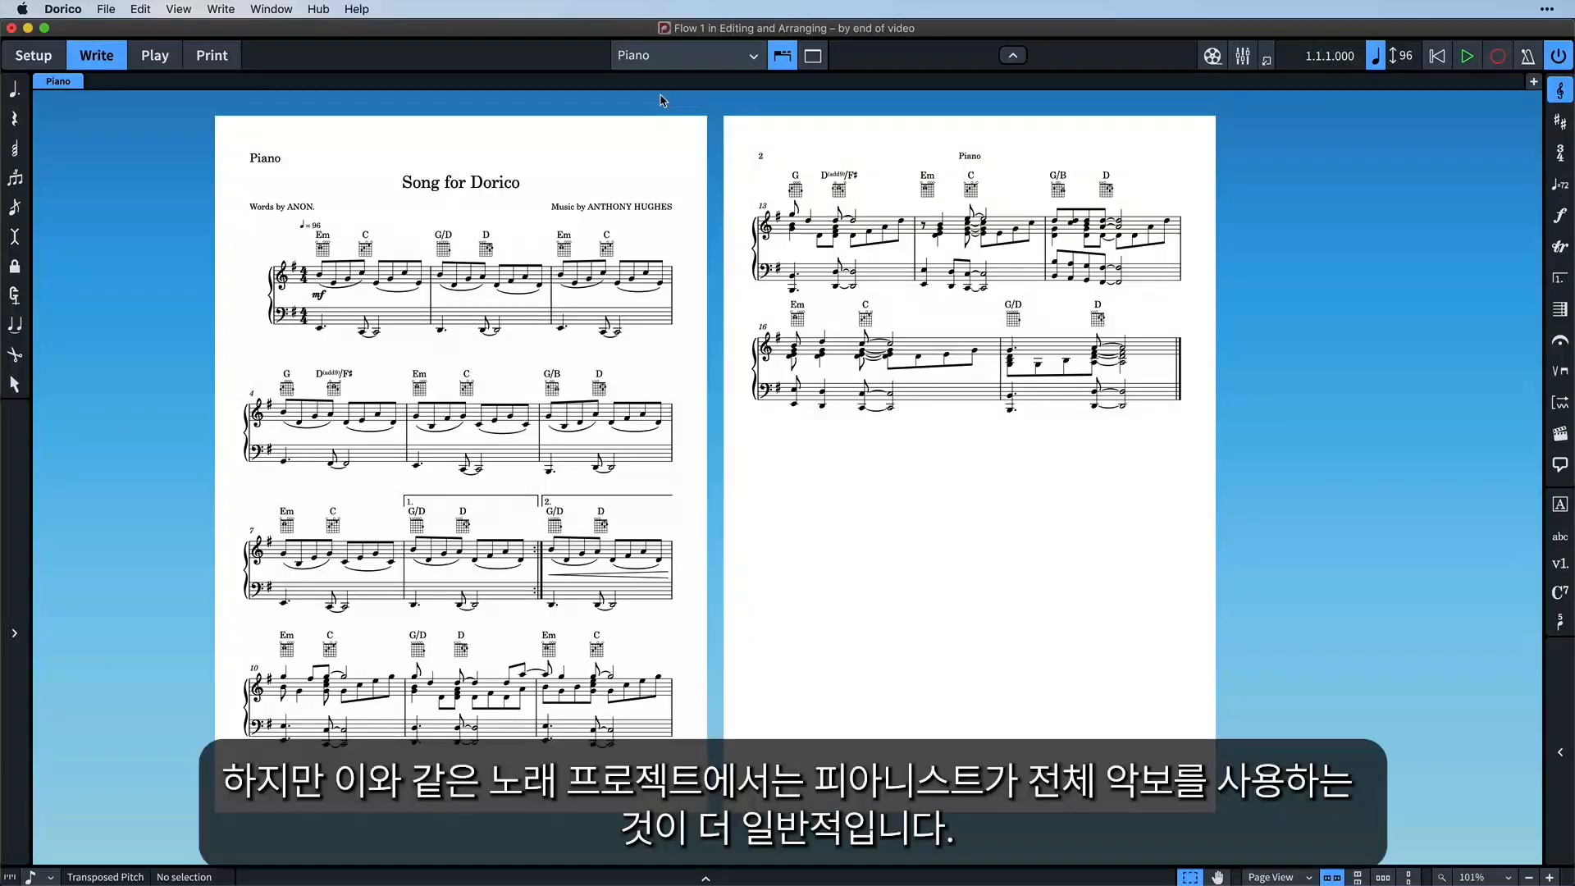
Return to the Full score layout and open the Voice layout in a new tab
{"action": "left_click", "coordinate": [681, 63]}
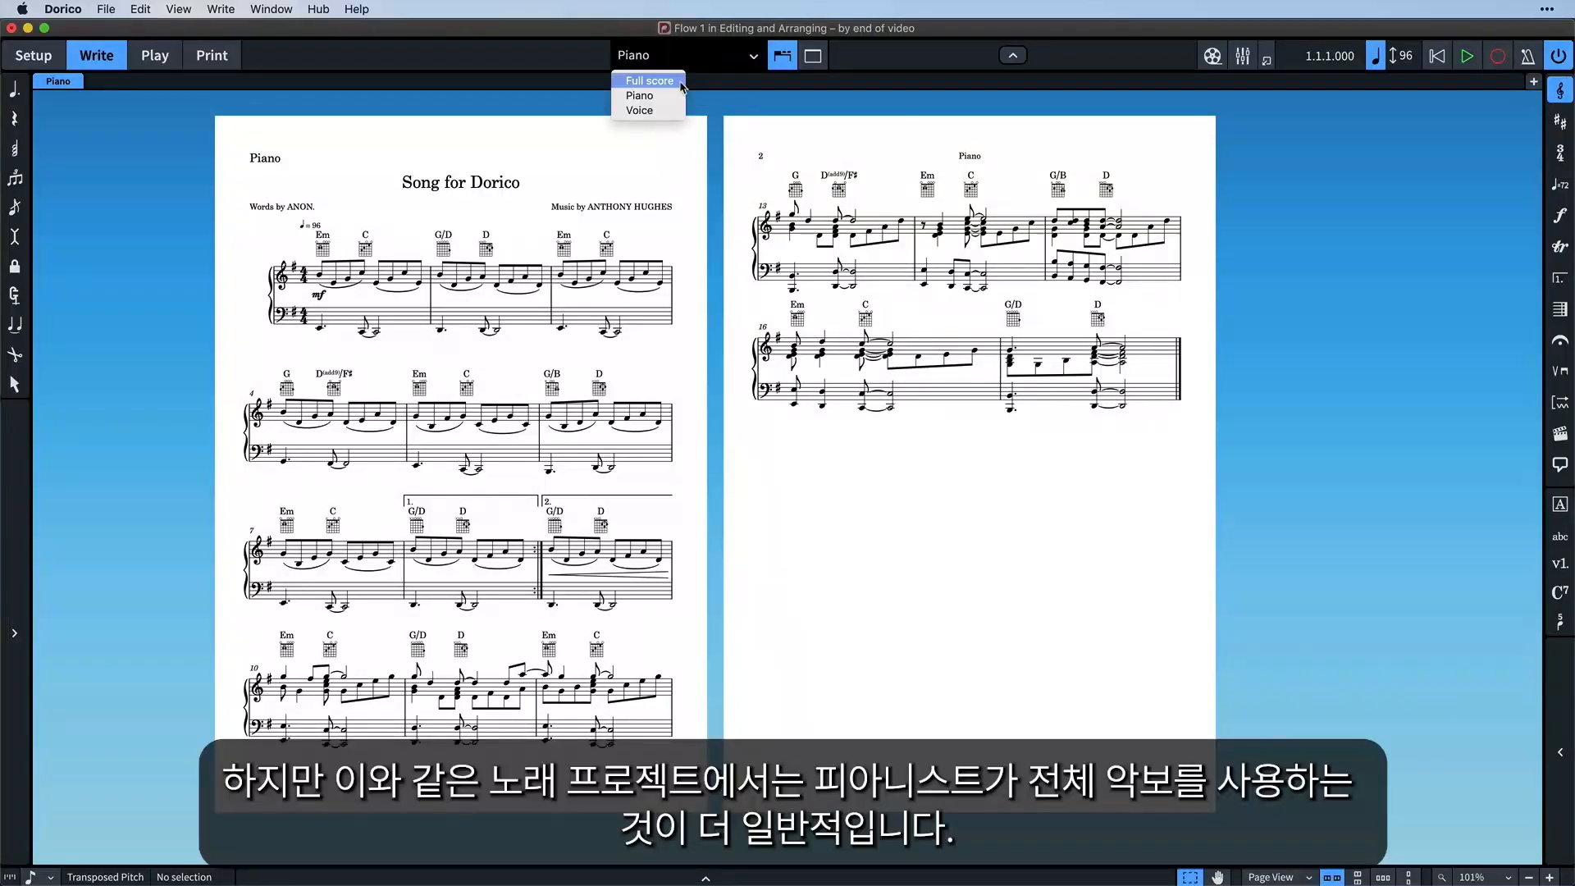
{"action": "left_click", "coordinate": [681, 82]}
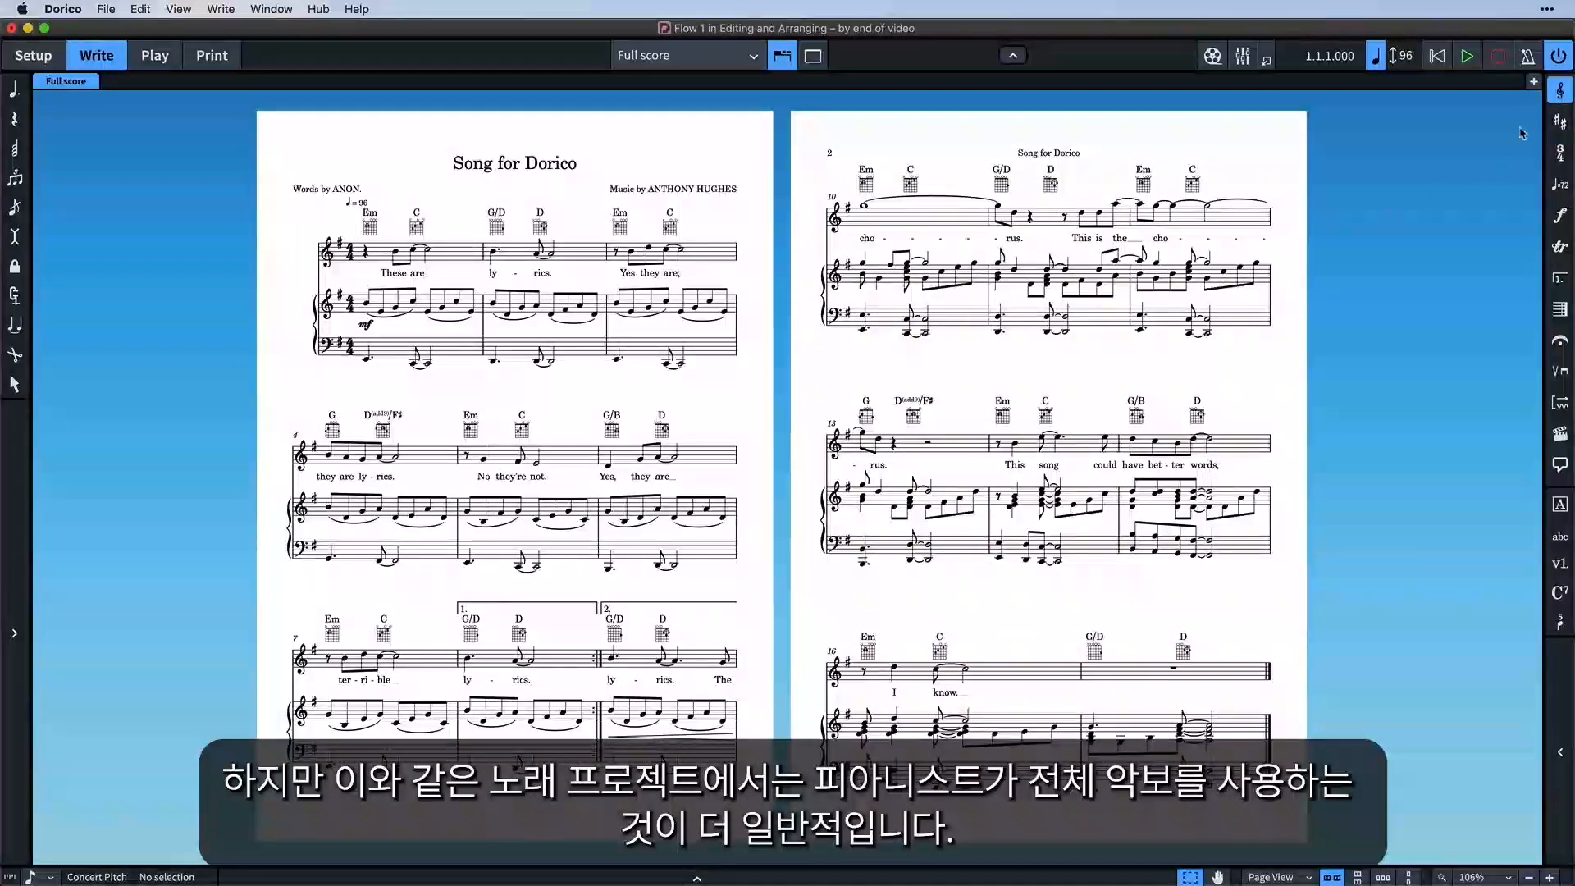
{"action": "left_click", "coordinate": [1533, 83]}
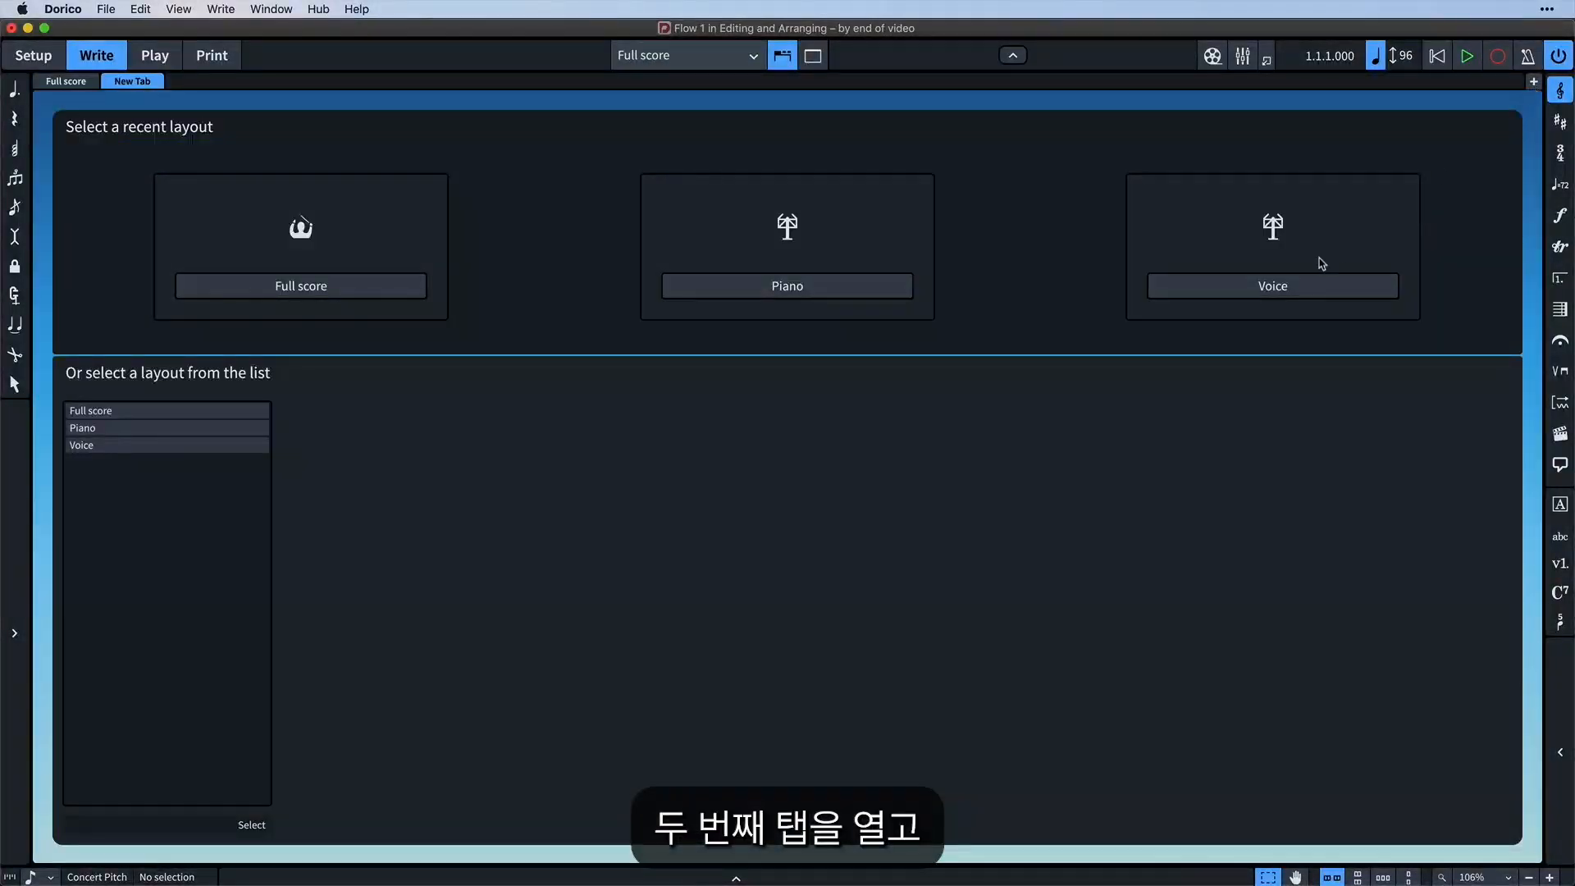
{"action": "left_click", "coordinate": [1279, 288]}
Split the window vertically with the Voice layout zoomed out beside the Full score
{"action": "left_click", "coordinate": [263, 8]}
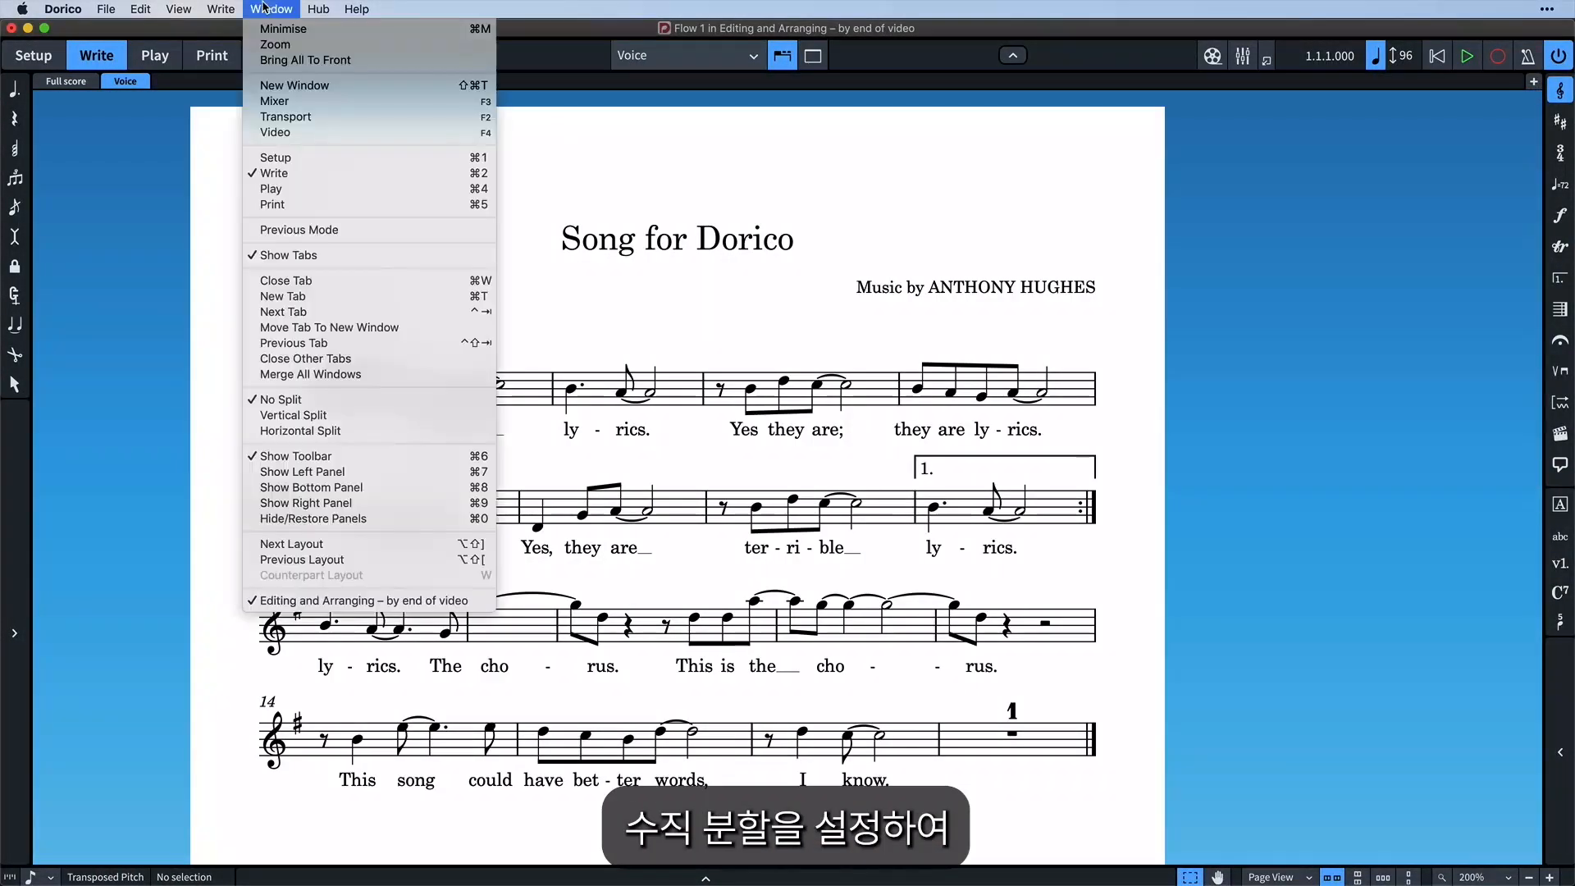
{"action": "left_click", "coordinate": [401, 415]}
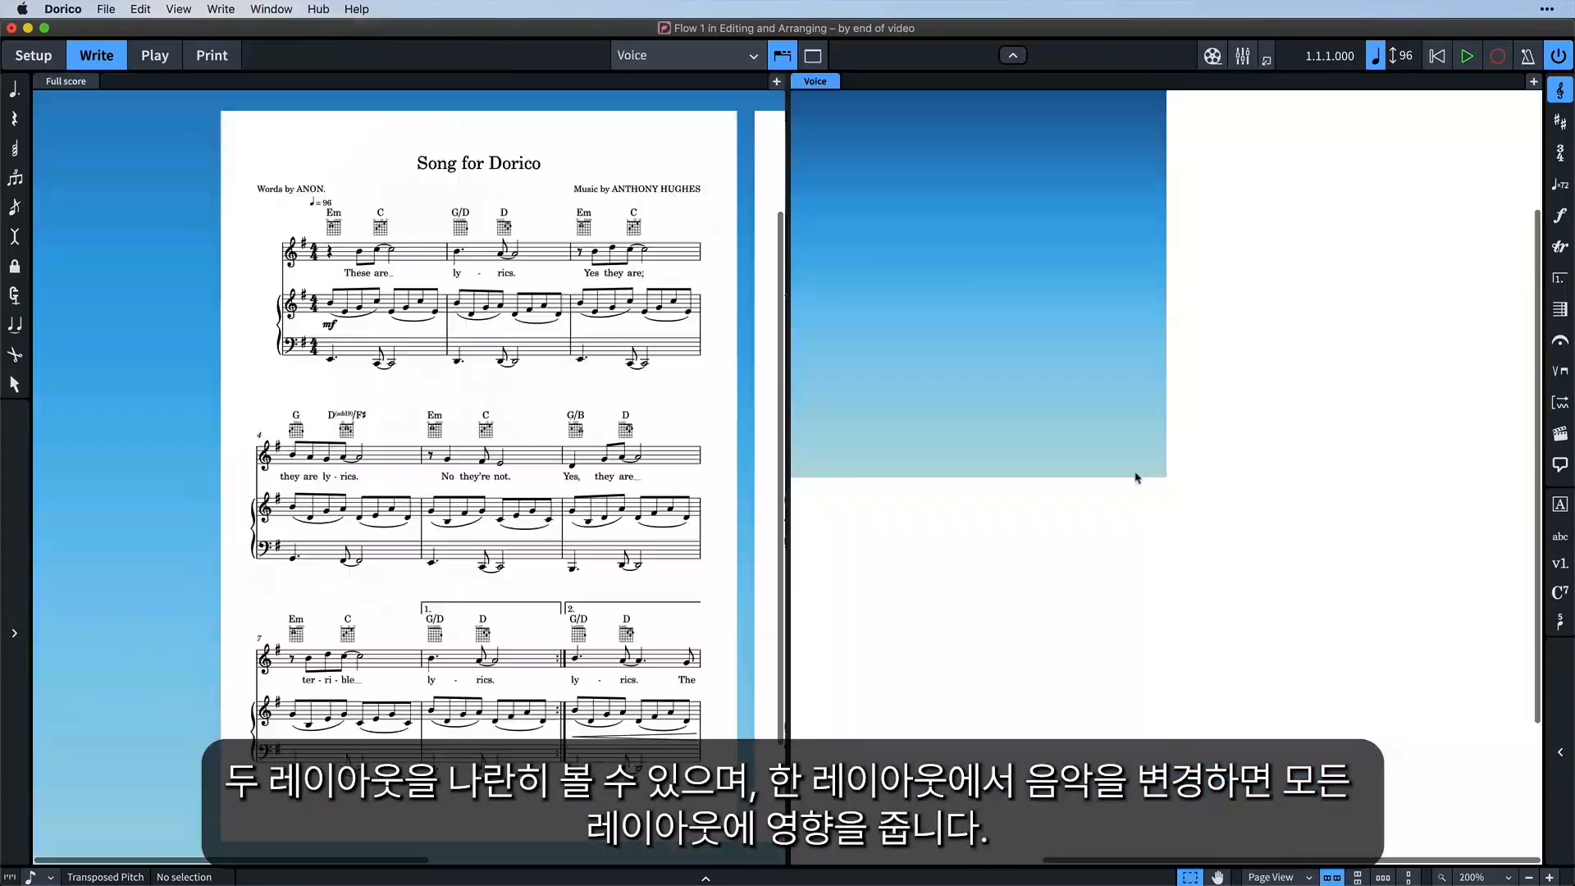
{"action": "left_click", "coordinate": [1167, 503]}
{"action": "key", "text": "x"}
{"action": "key", "text": "x"}
{"action": "key", "text": "x"}
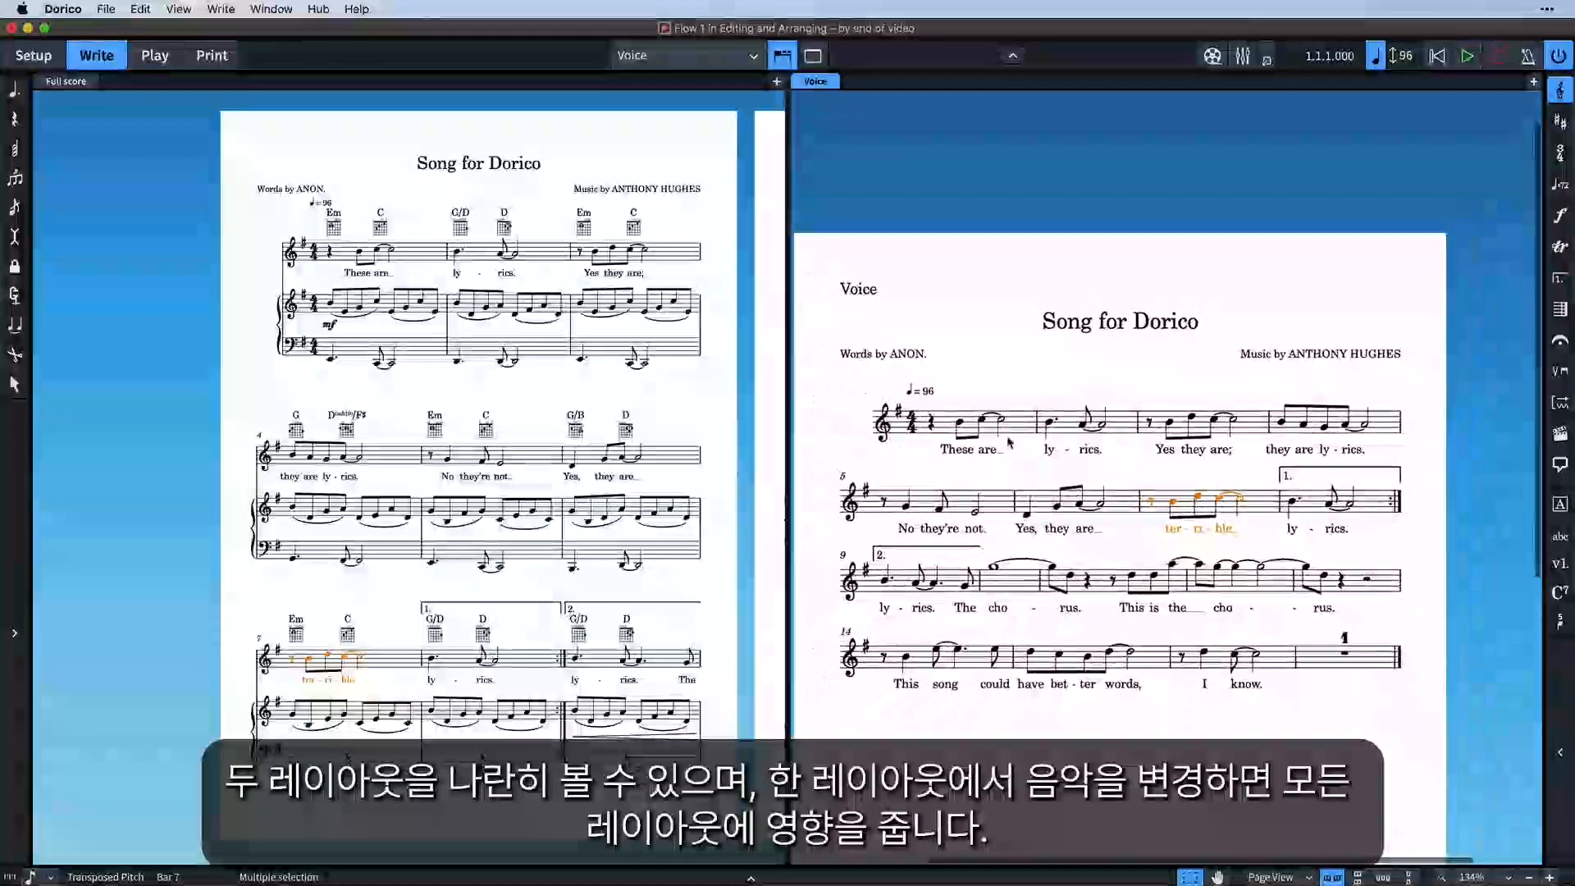
Transpose the bar 1 notes down an octave and back up, then clear the selection
{"action": "left_click", "coordinate": [1022, 437]}
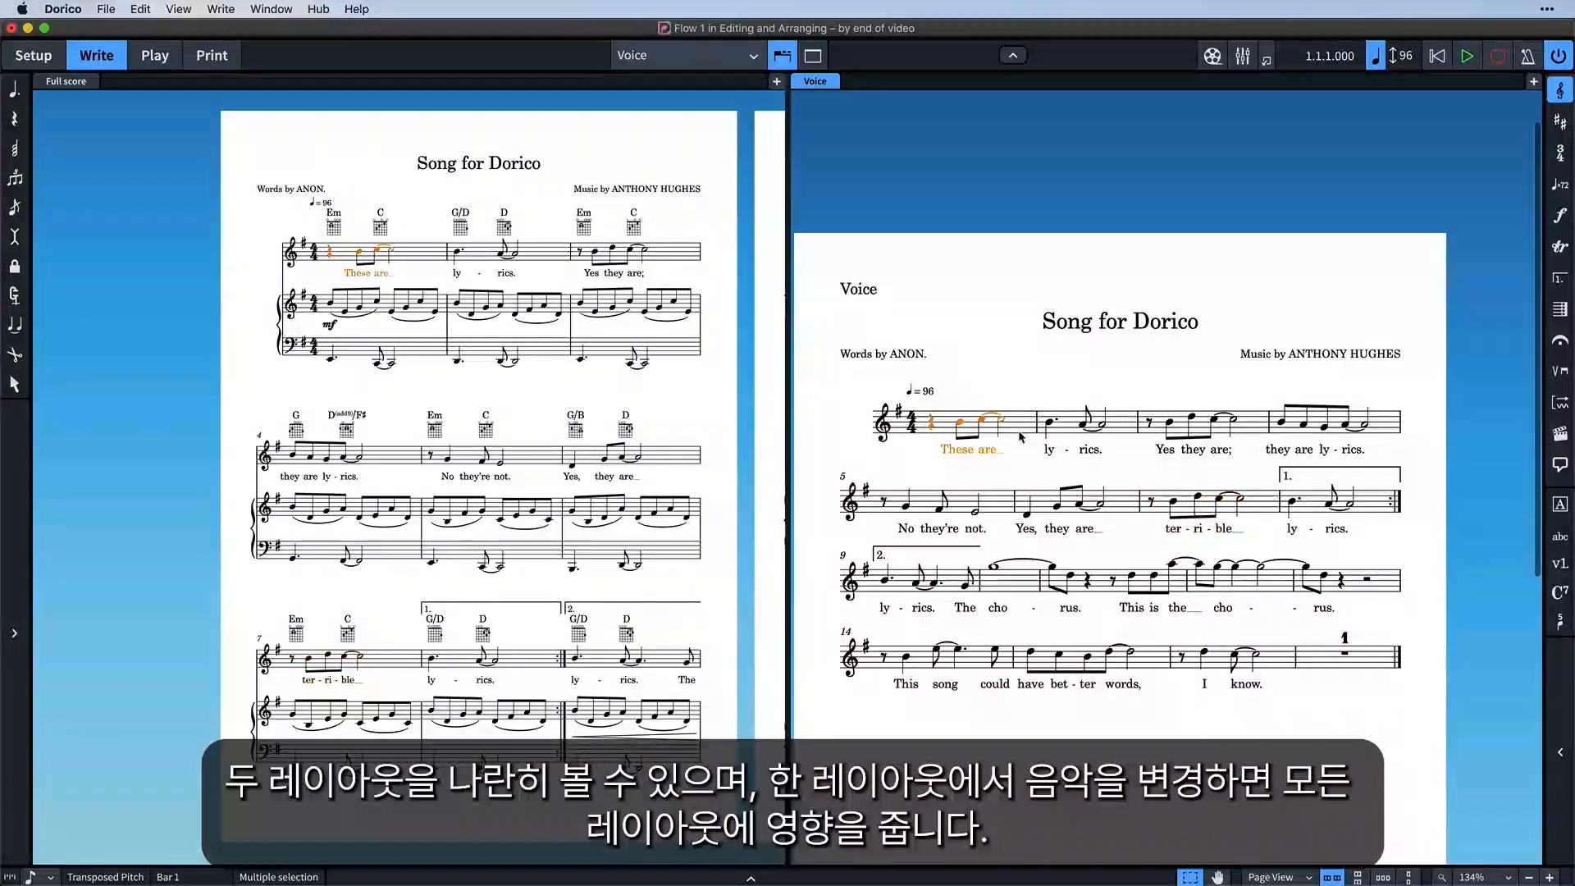
{"action": "key", "text": "ctrl+alt+Down"}
{"action": "key", "text": "ctrl+alt+Up"}
{"action": "key", "text": "Escape"}
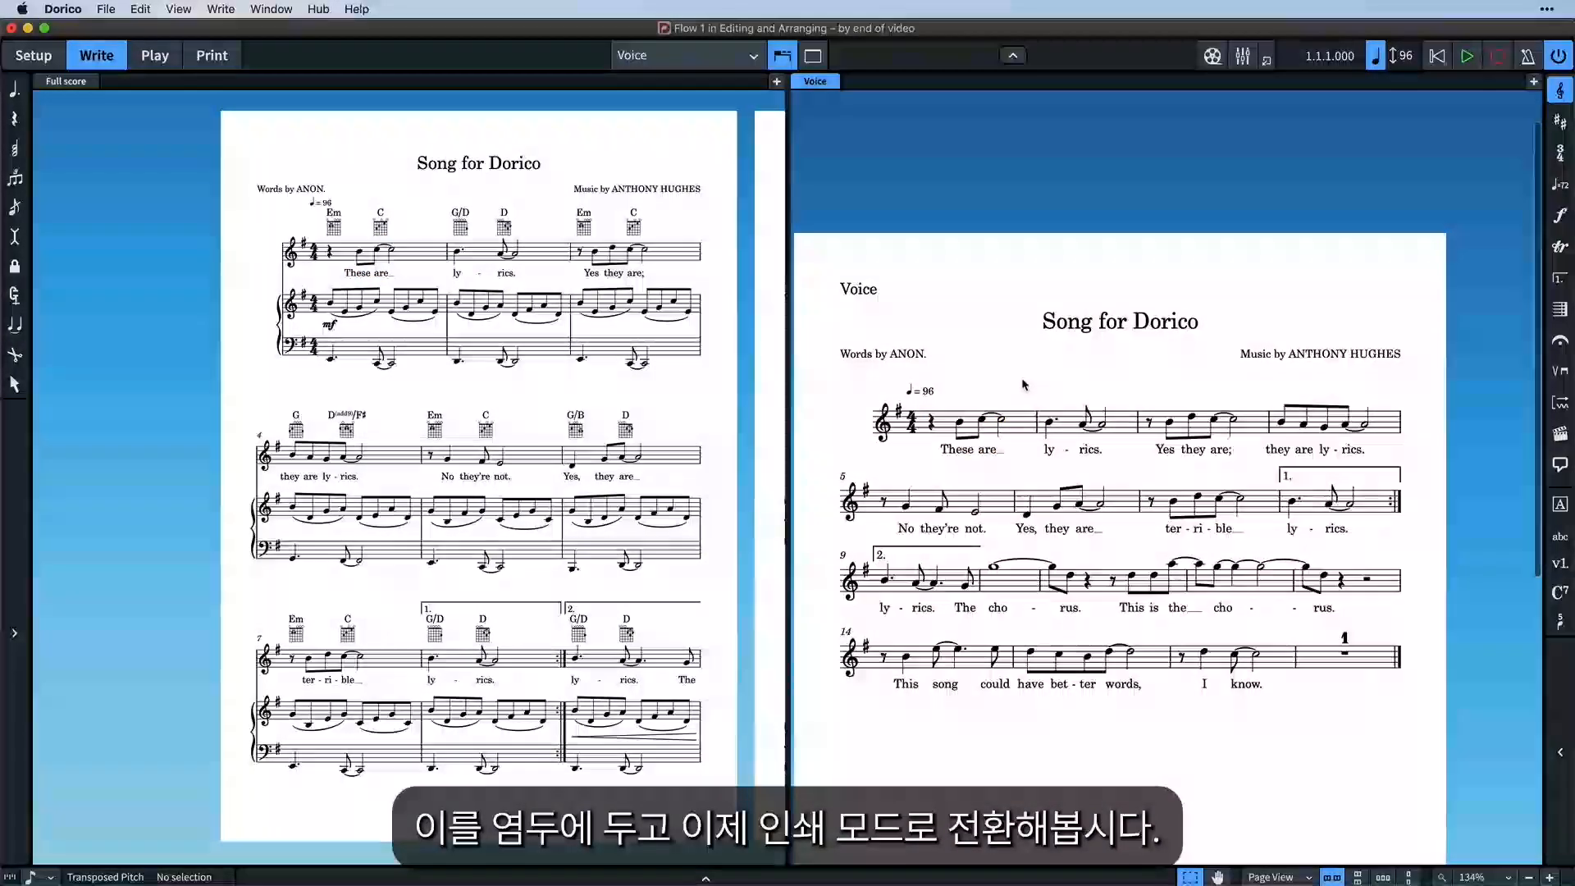
Enter Print mode and preview the Piano, Voice, then Full score layouts
{"action": "left_click", "coordinate": [234, 59]}
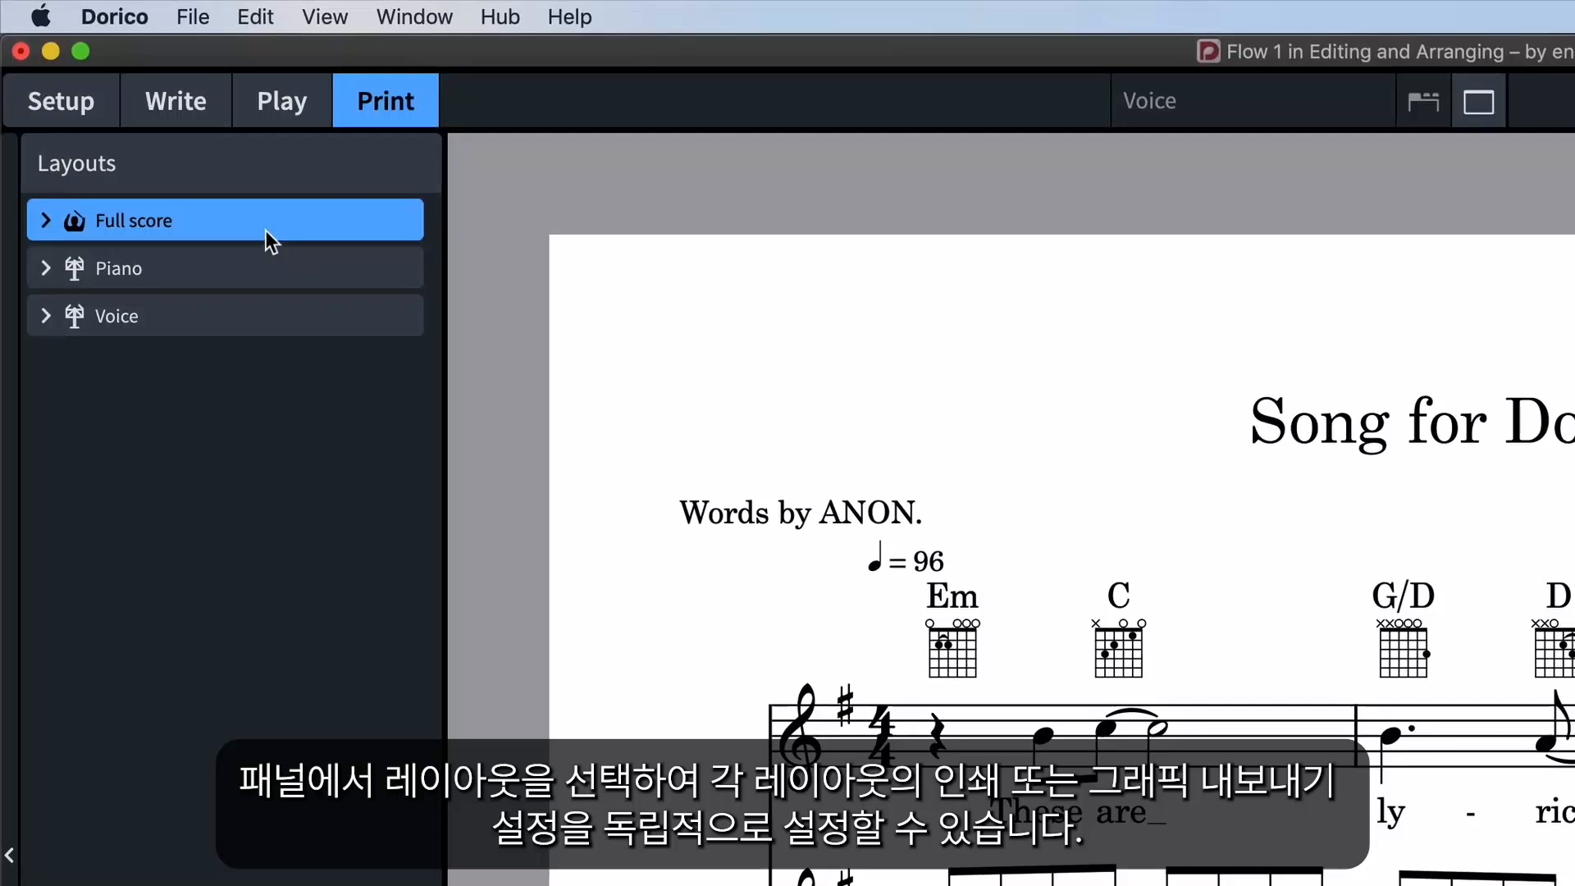
{"action": "left_click", "coordinate": [248, 265]}
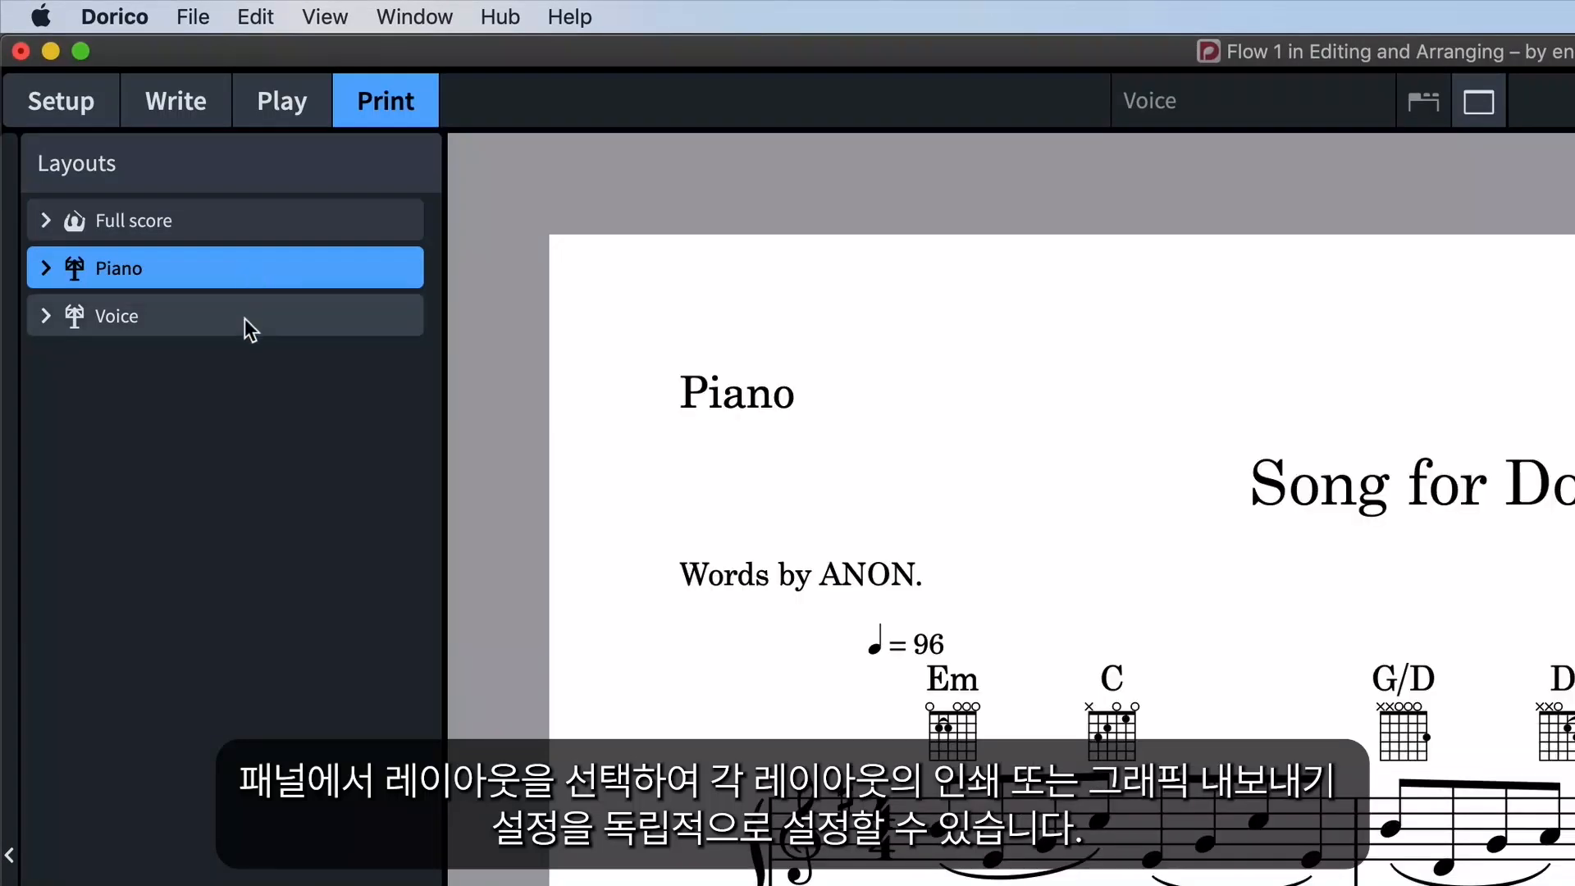
{"action": "left_click", "coordinate": [248, 328]}
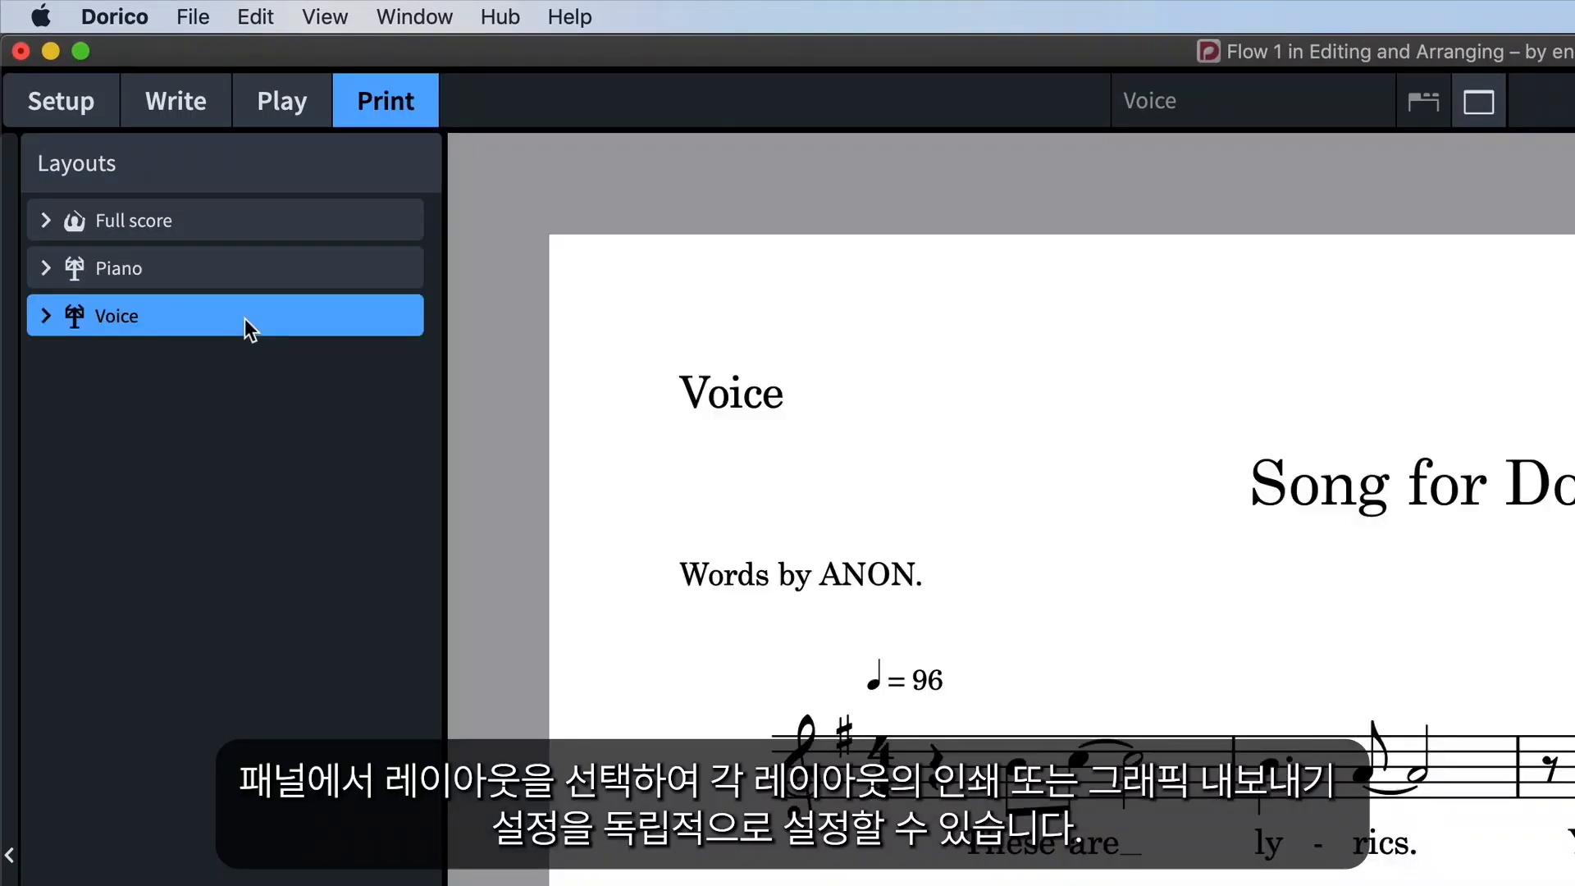
{"action": "left_click", "coordinate": [318, 222]}
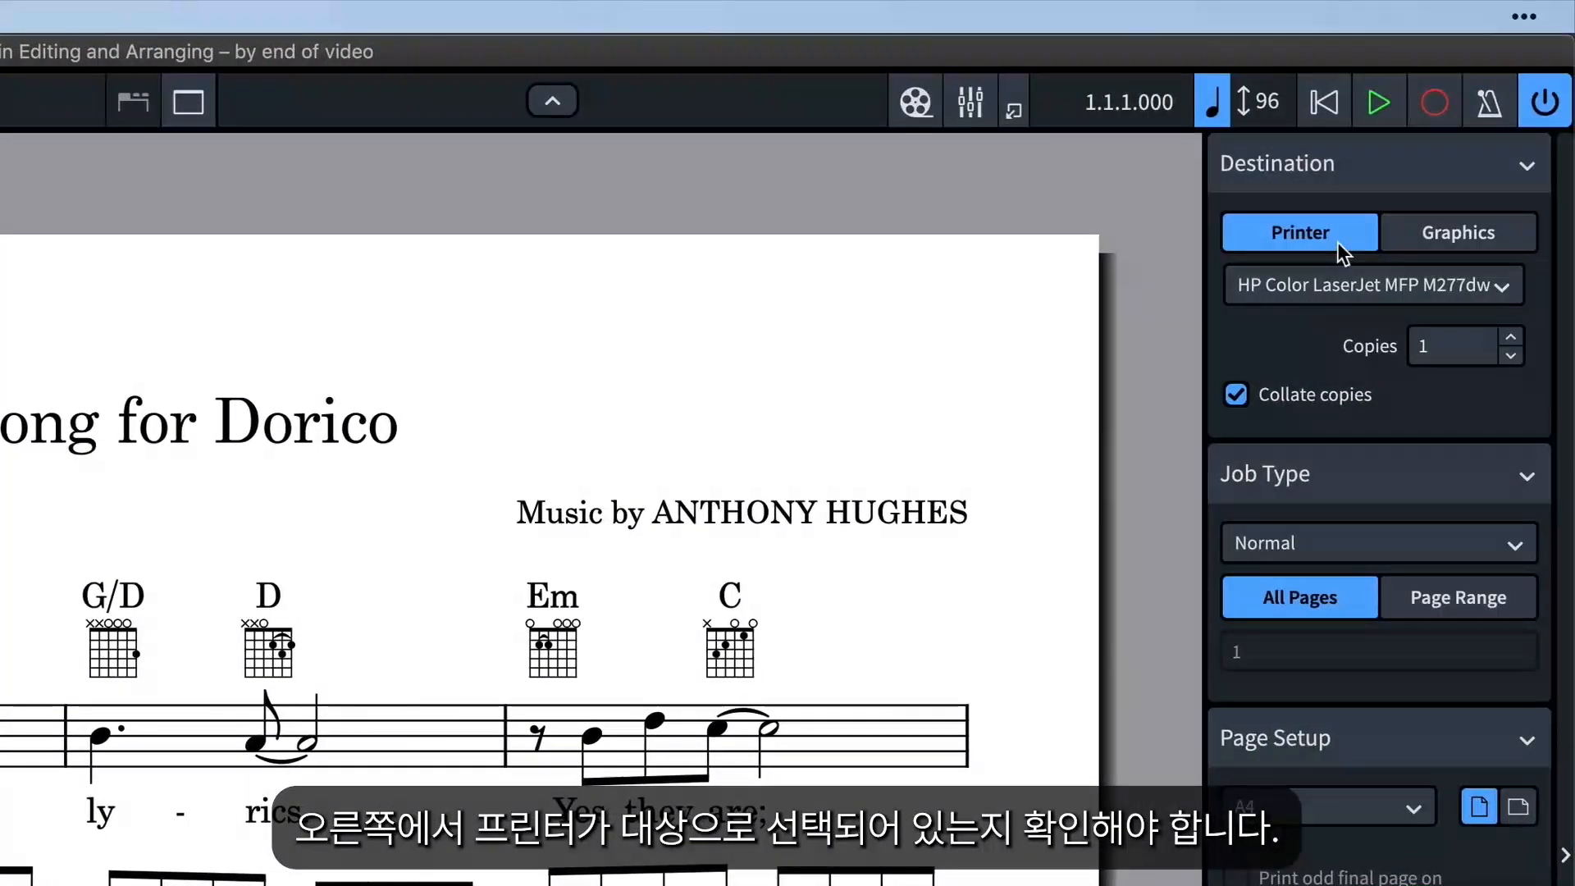
Print on the Phaser 7100N with 2 copies and a 2-up job type
{"action": "left_click", "coordinate": [1504, 292]}
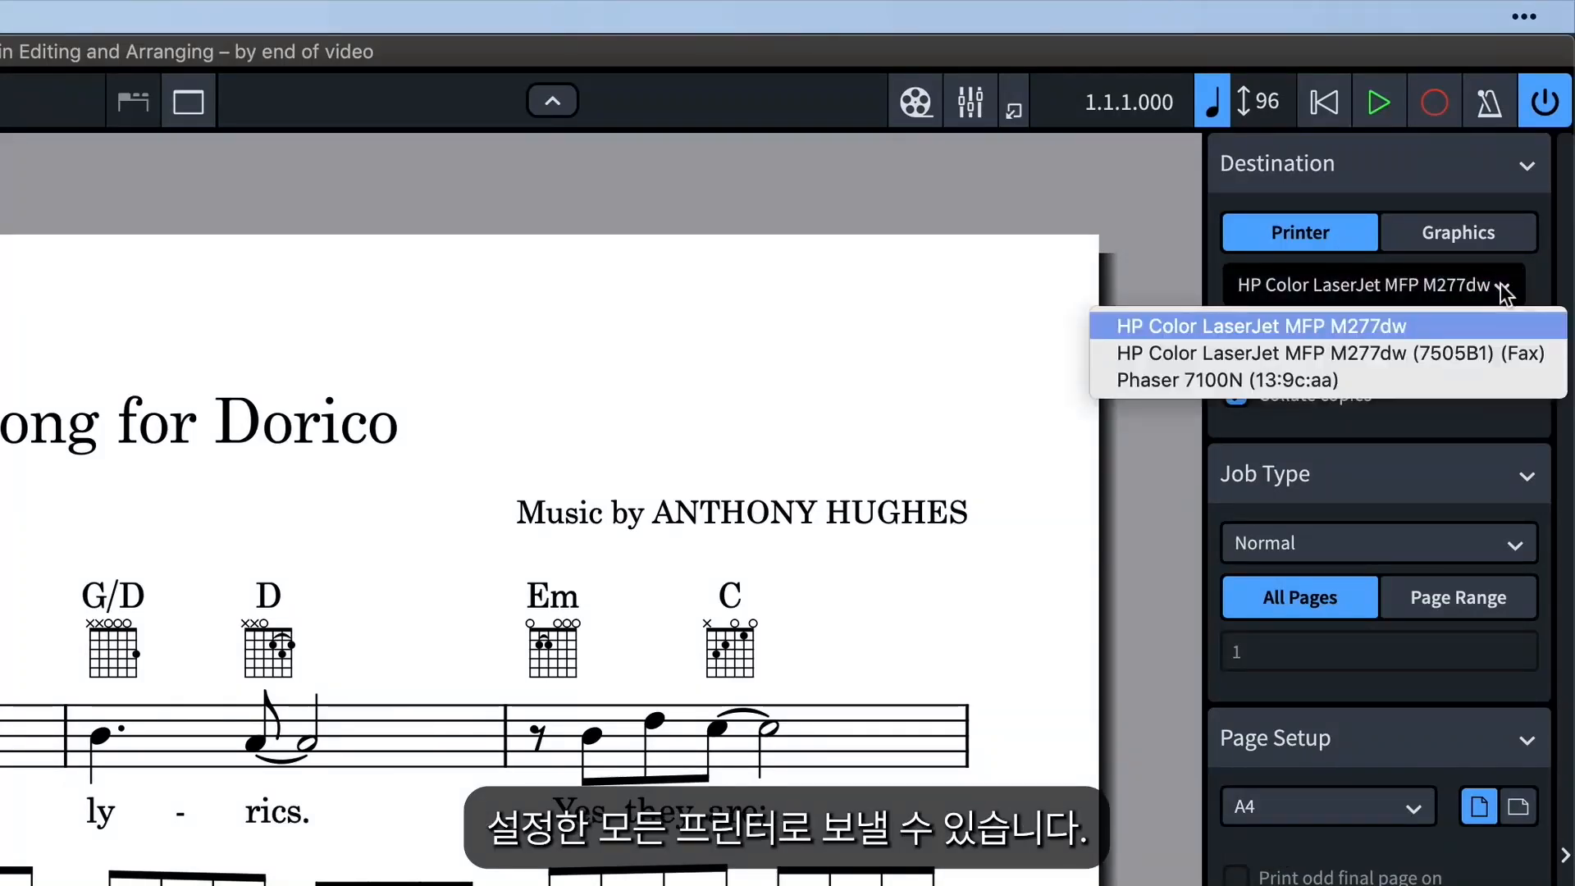
{"action": "left_click", "coordinate": [1400, 379]}
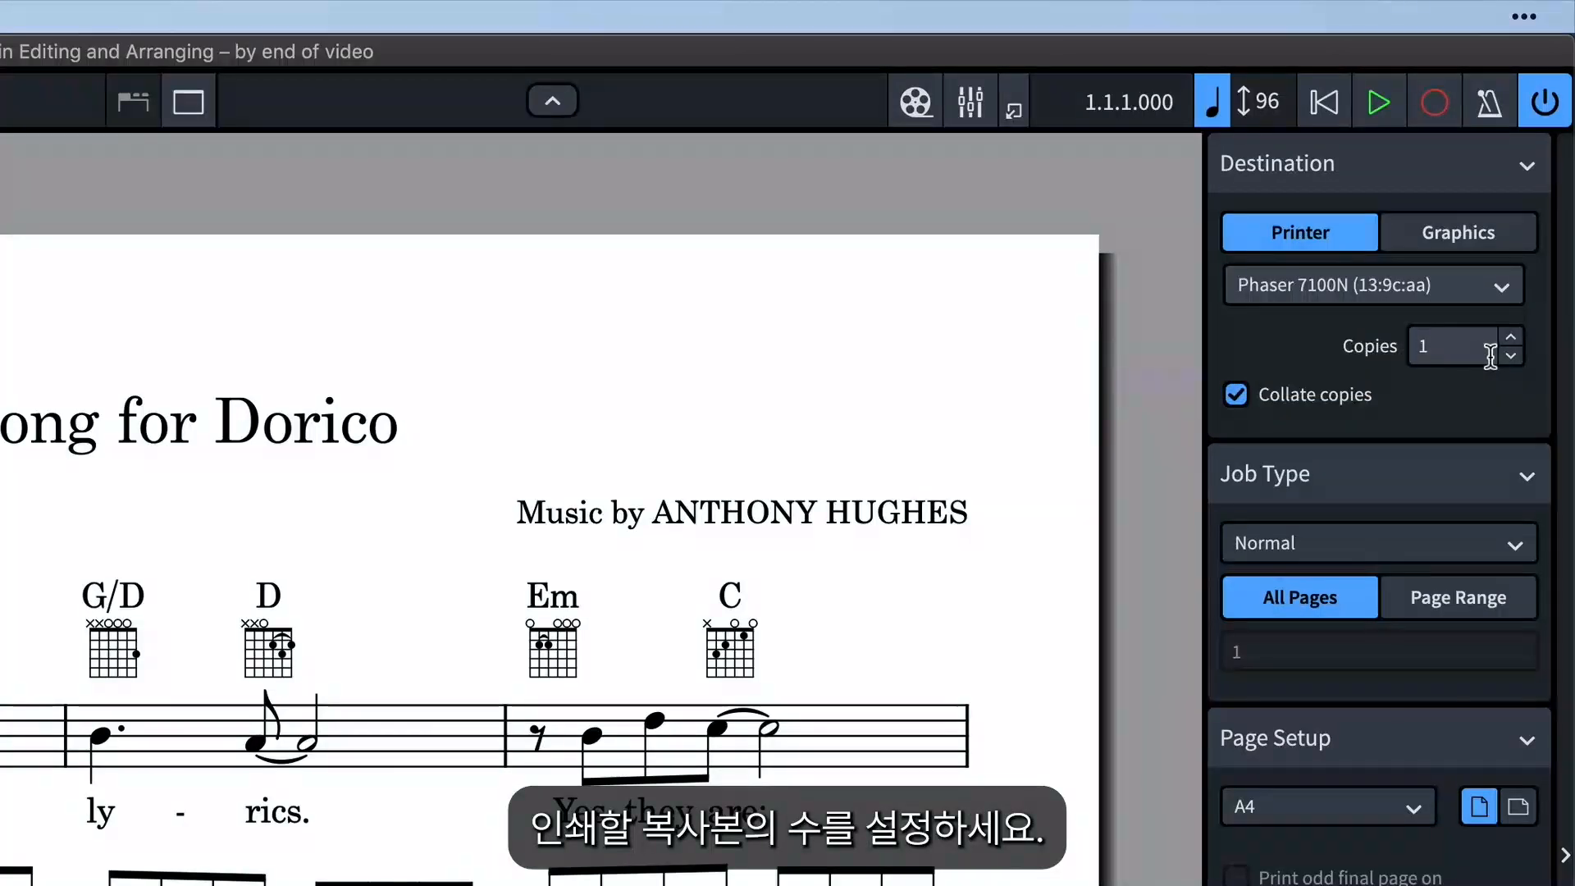
{"action": "left_click", "coordinate": [1512, 339]}
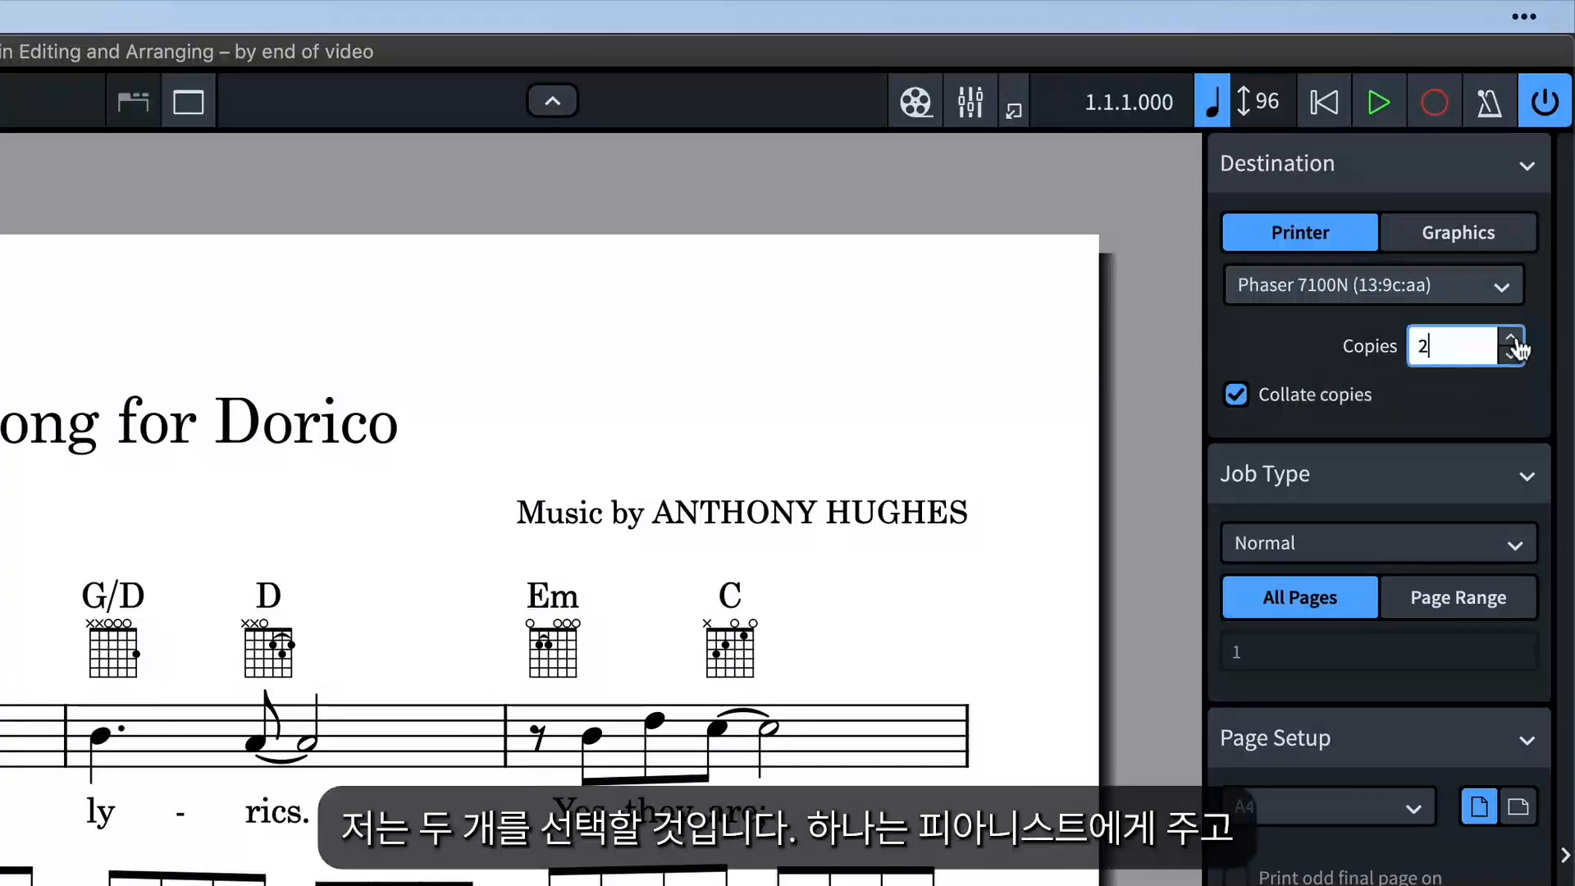
{"action": "left_click", "coordinate": [1516, 415]}
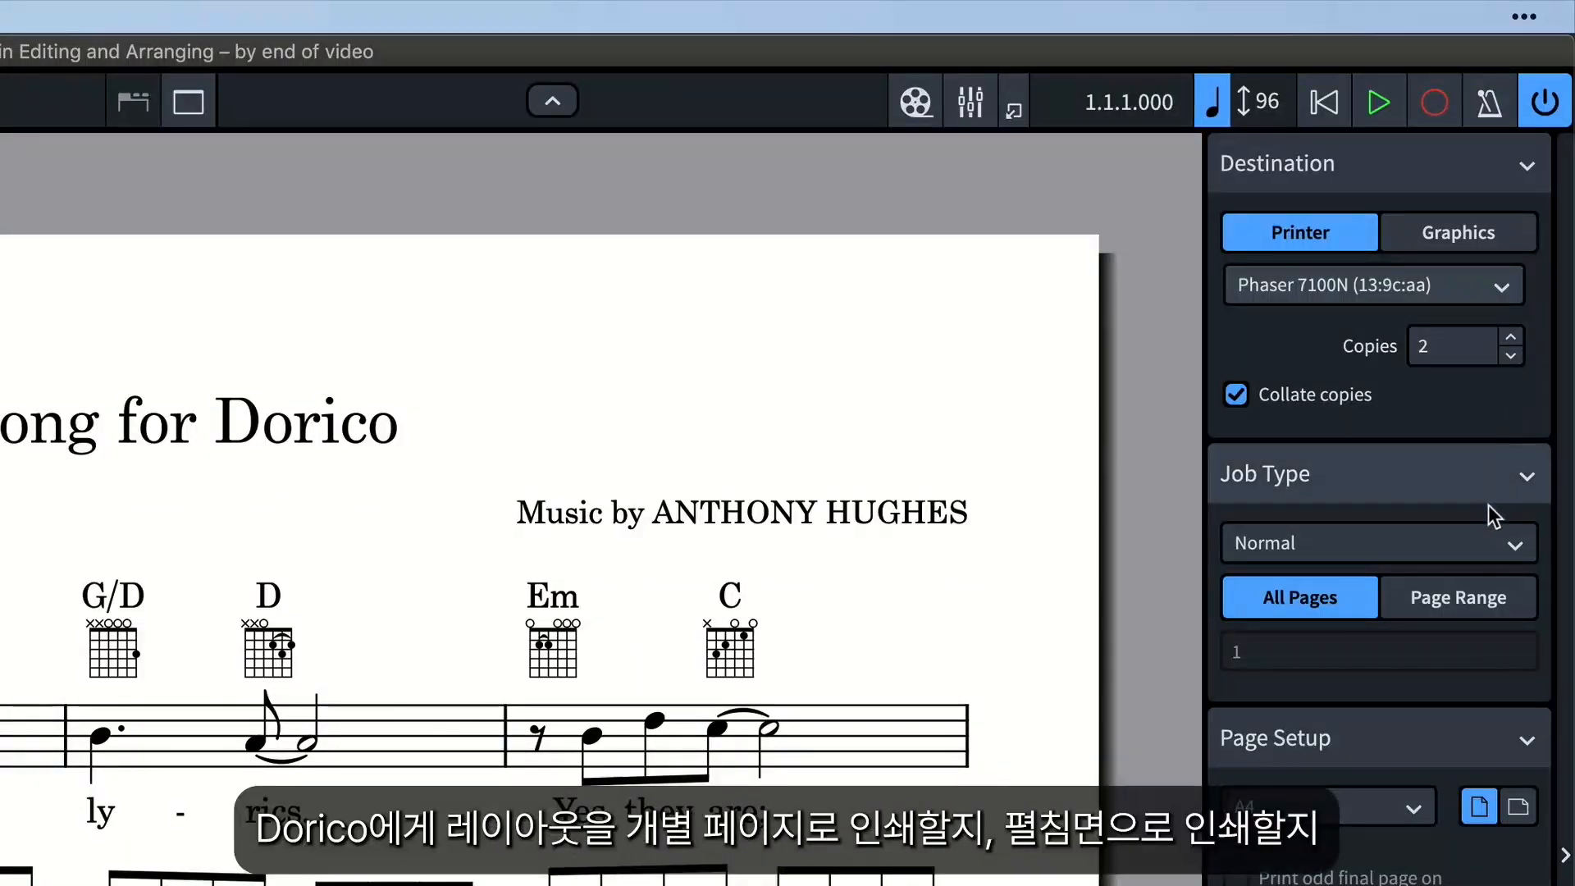
{"action": "left_click", "coordinate": [1475, 544]}
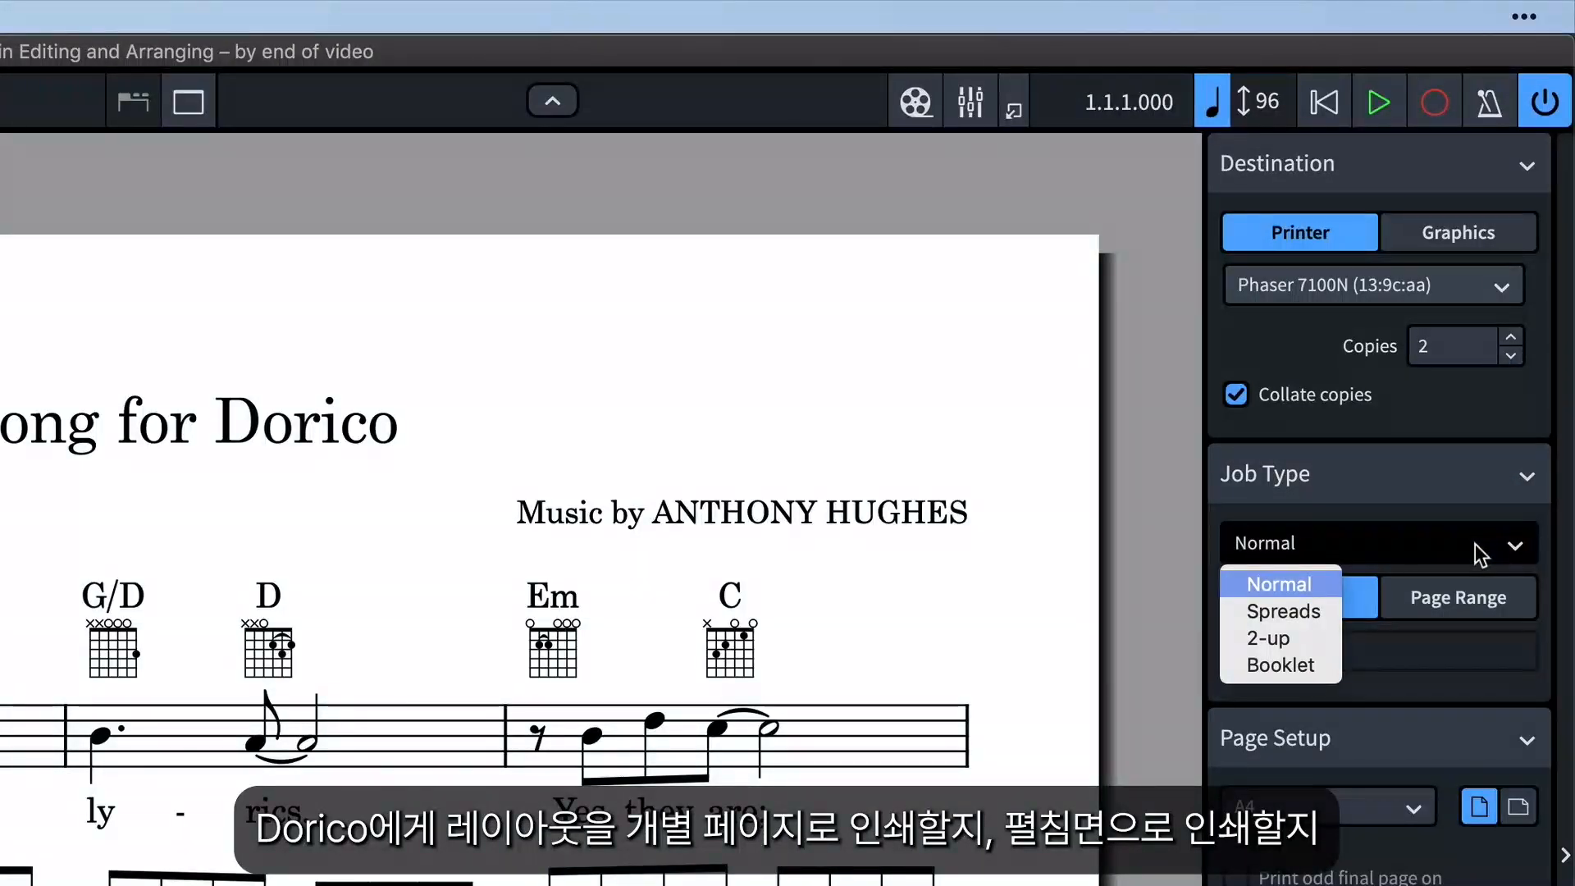
{"action": "left_click", "coordinate": [1326, 637]}
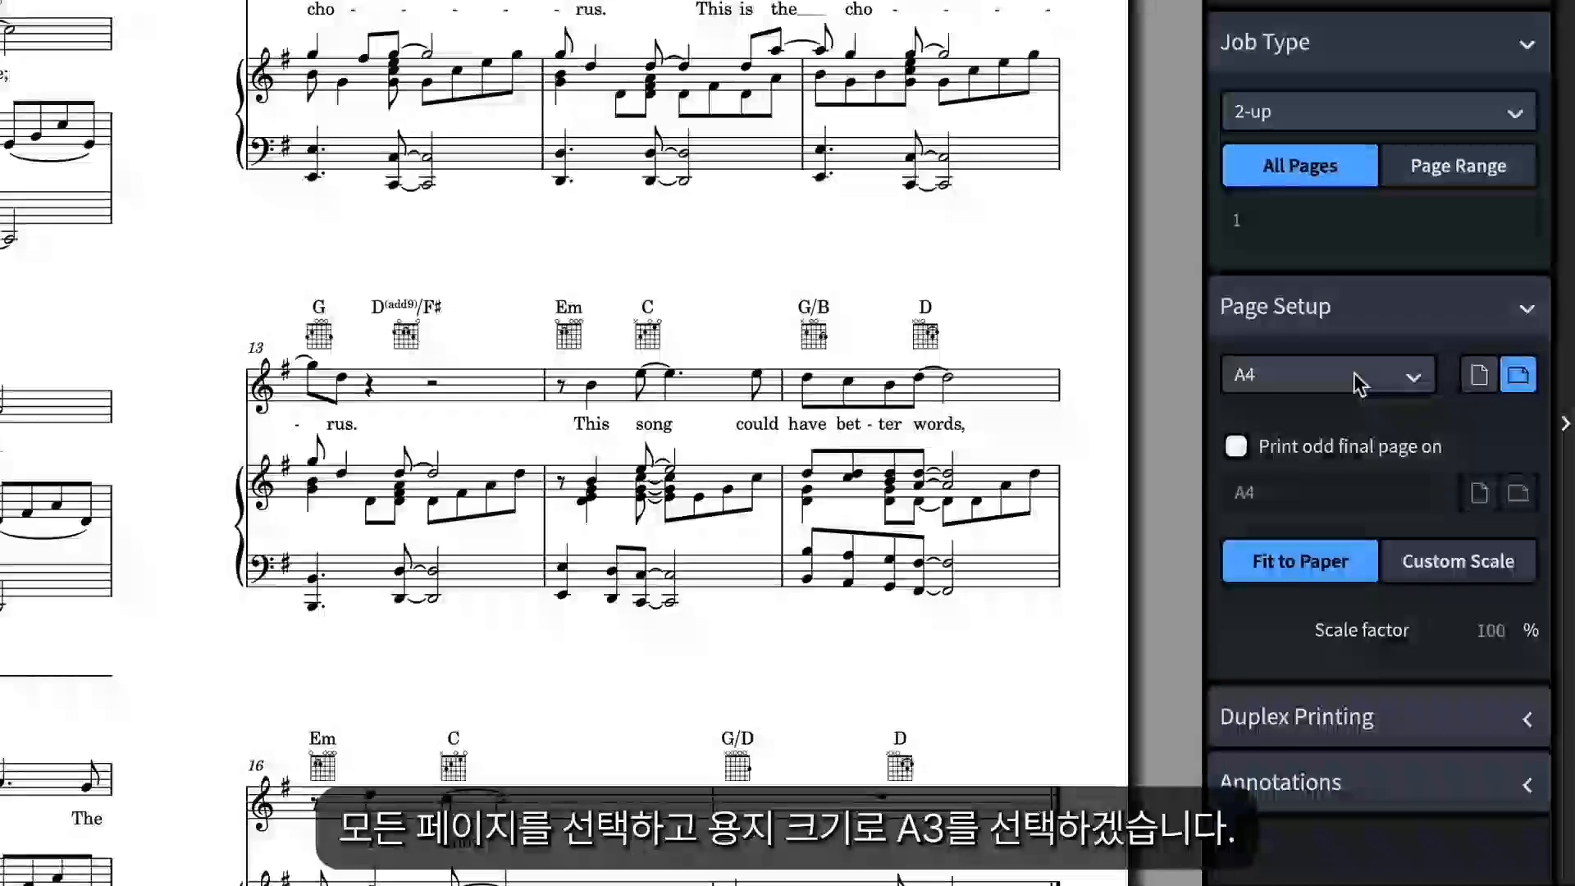
Change the print paper size to A3
{"action": "left_click", "coordinate": [1352, 733]}
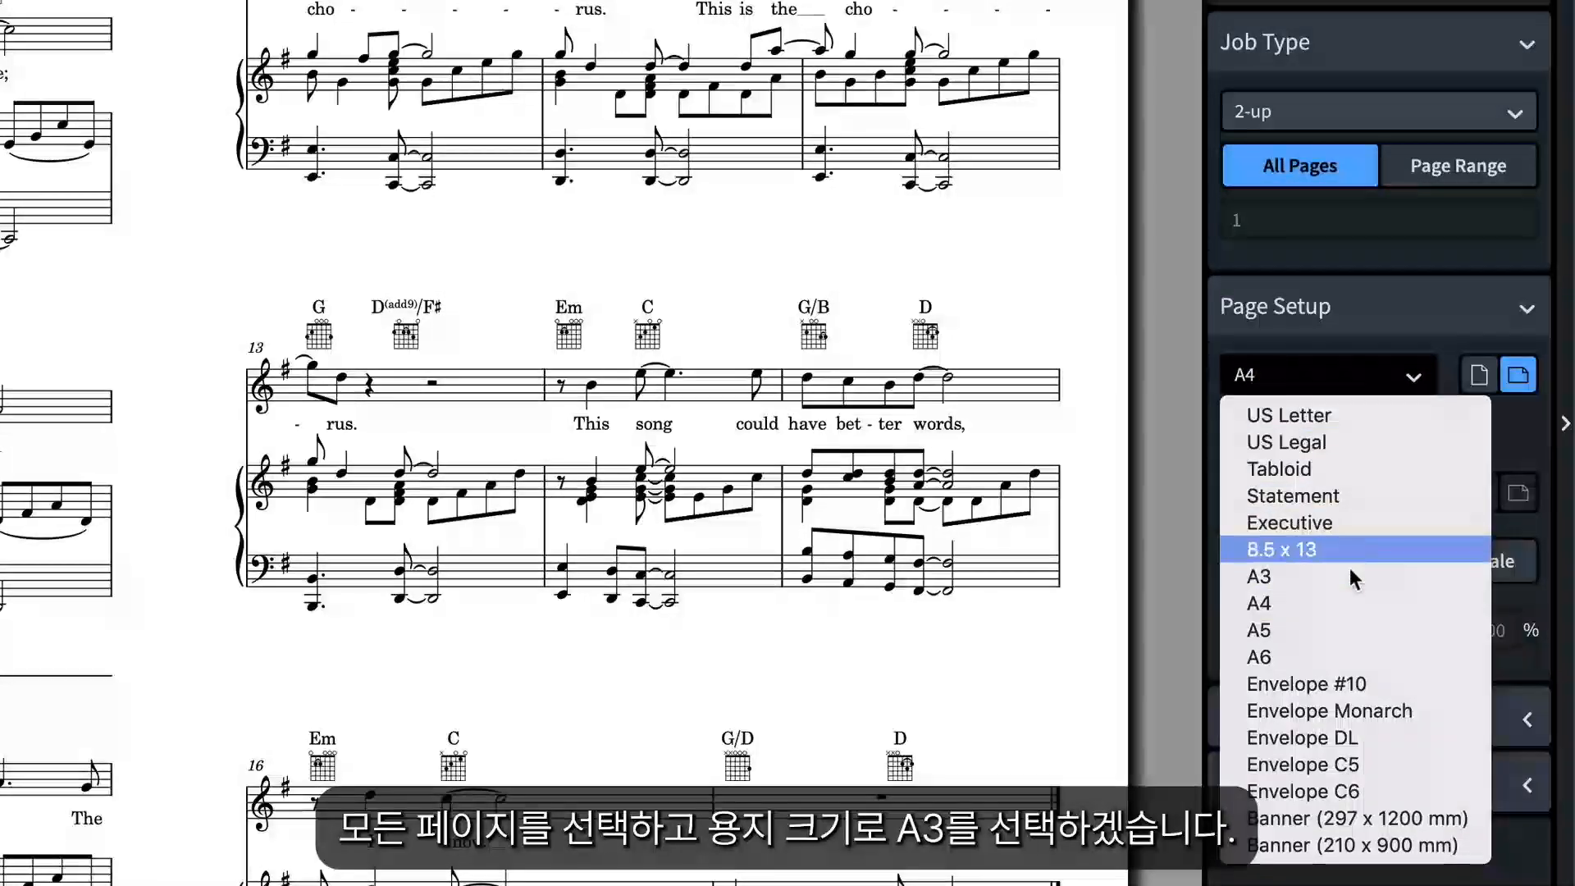
{"action": "left_click", "coordinate": [1331, 578]}
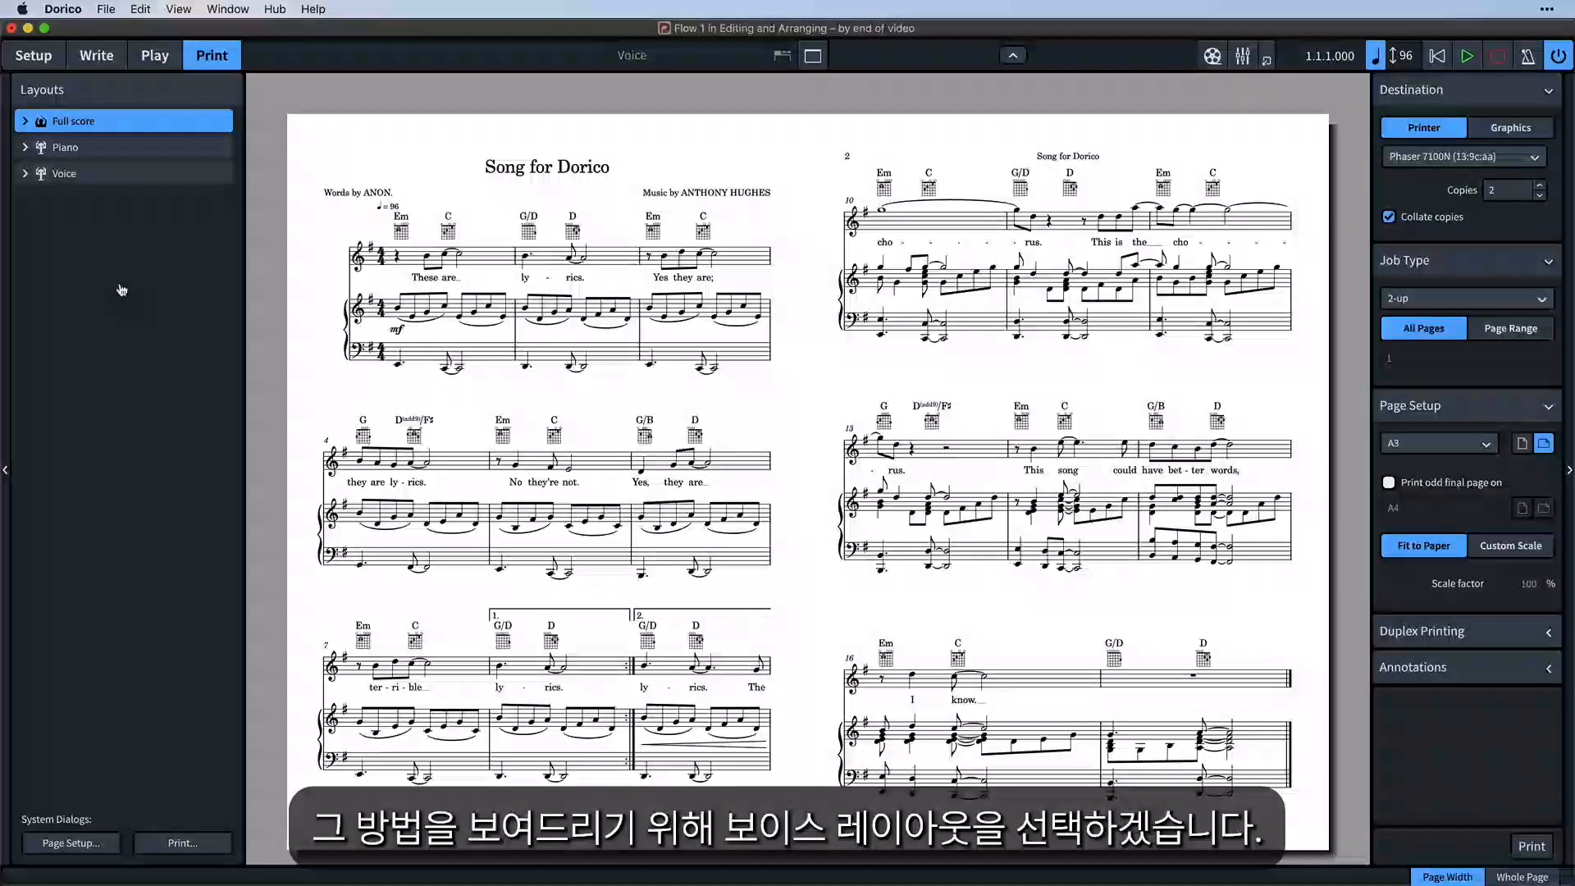
Set the Voice layout's destination to Graphics with PDF as the format
{"action": "left_click", "coordinate": [112, 176]}
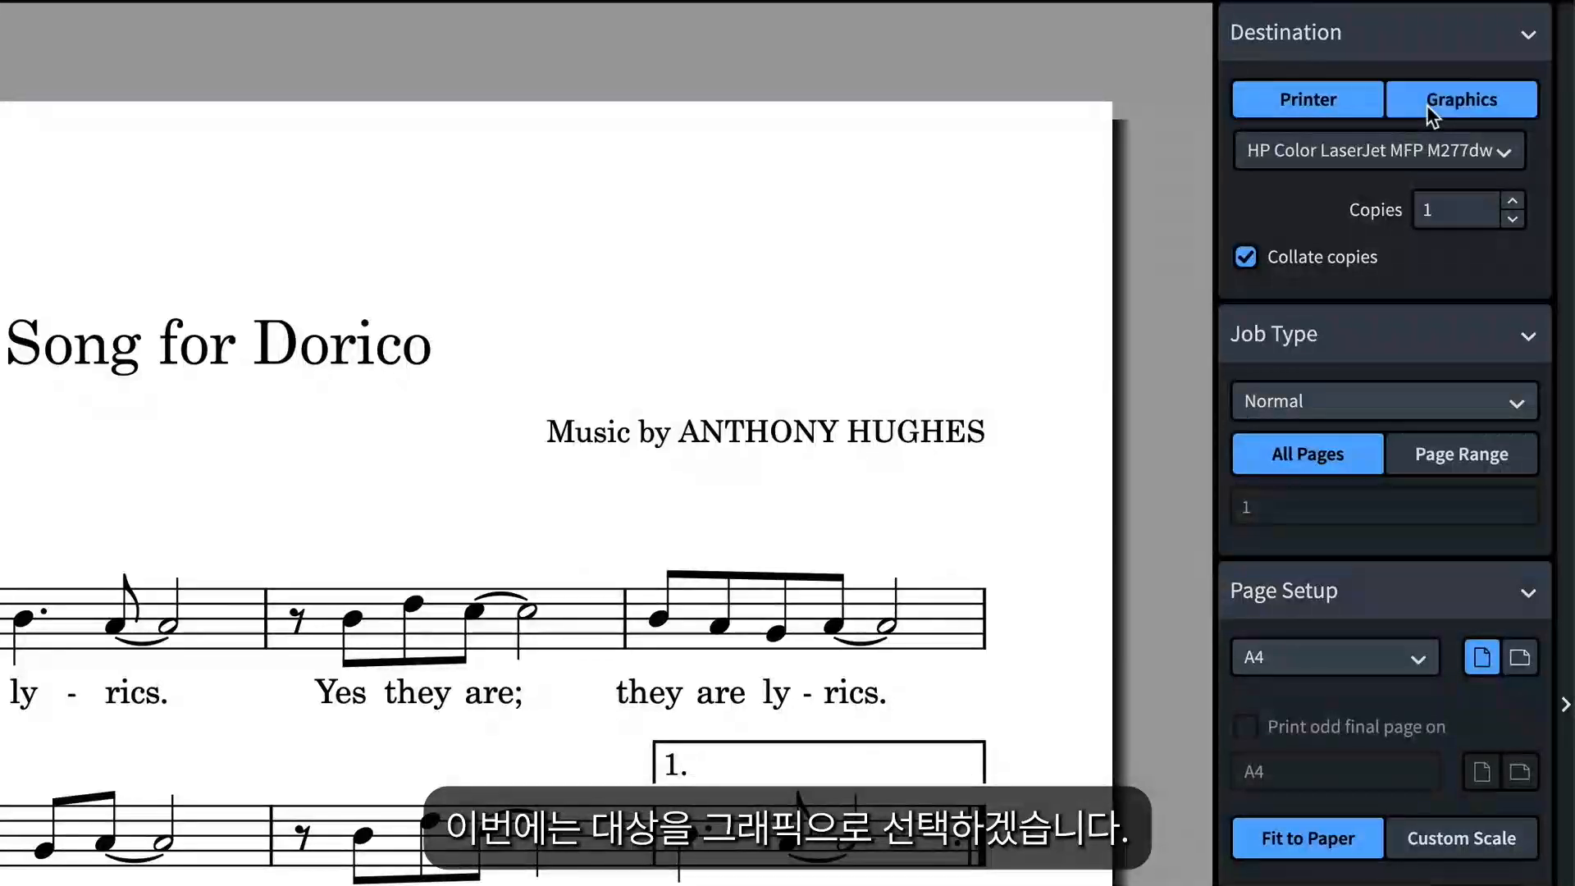
{"action": "left_click", "coordinate": [1425, 105]}
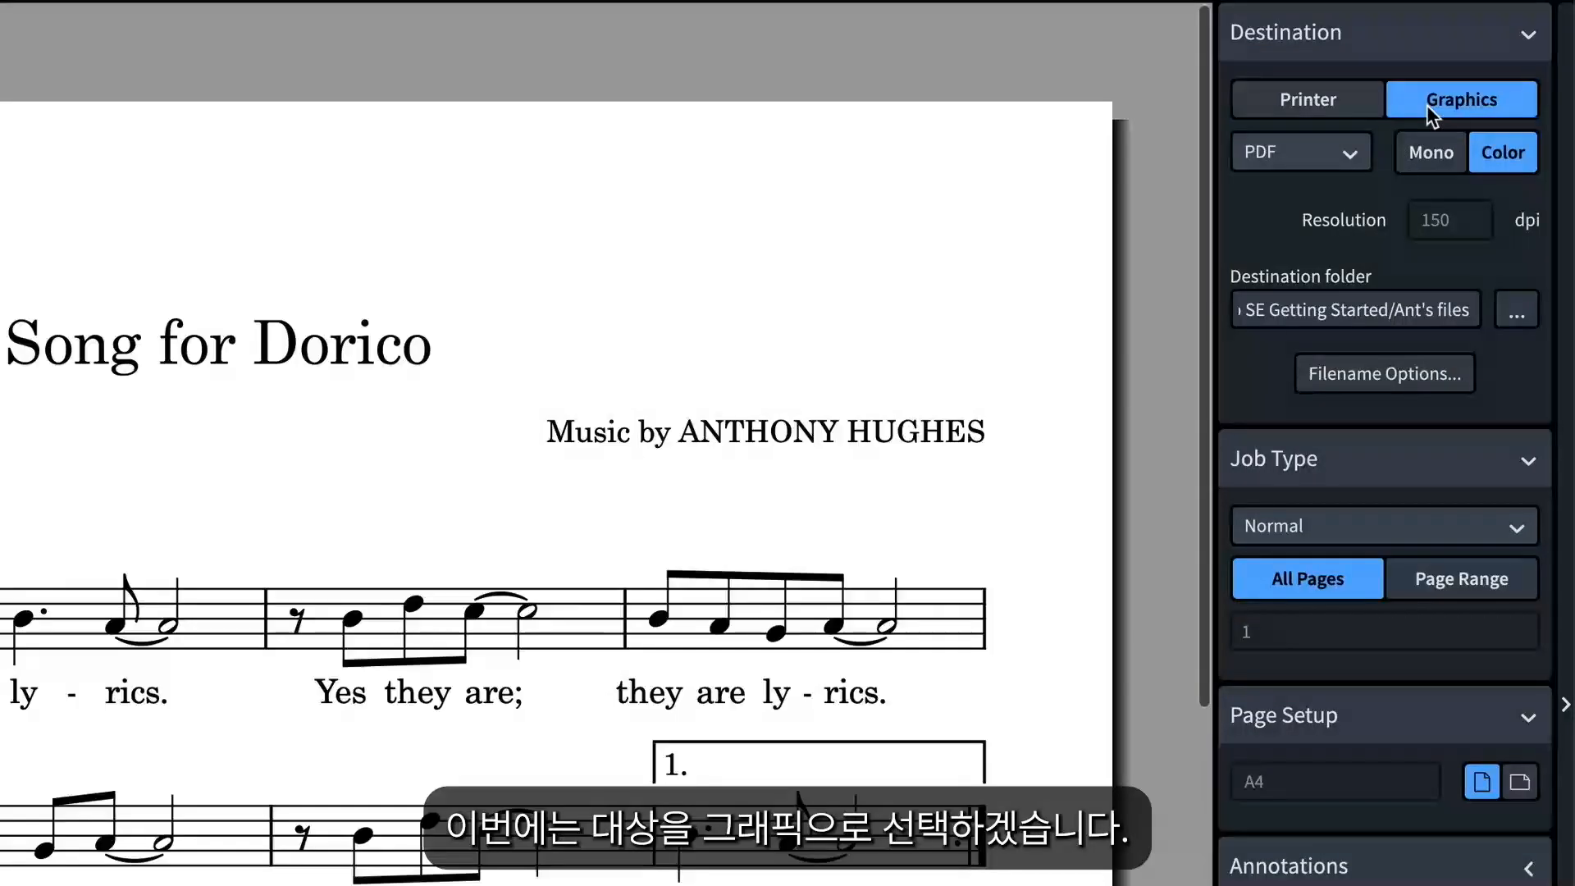
{"action": "left_click", "coordinate": [1349, 151]}
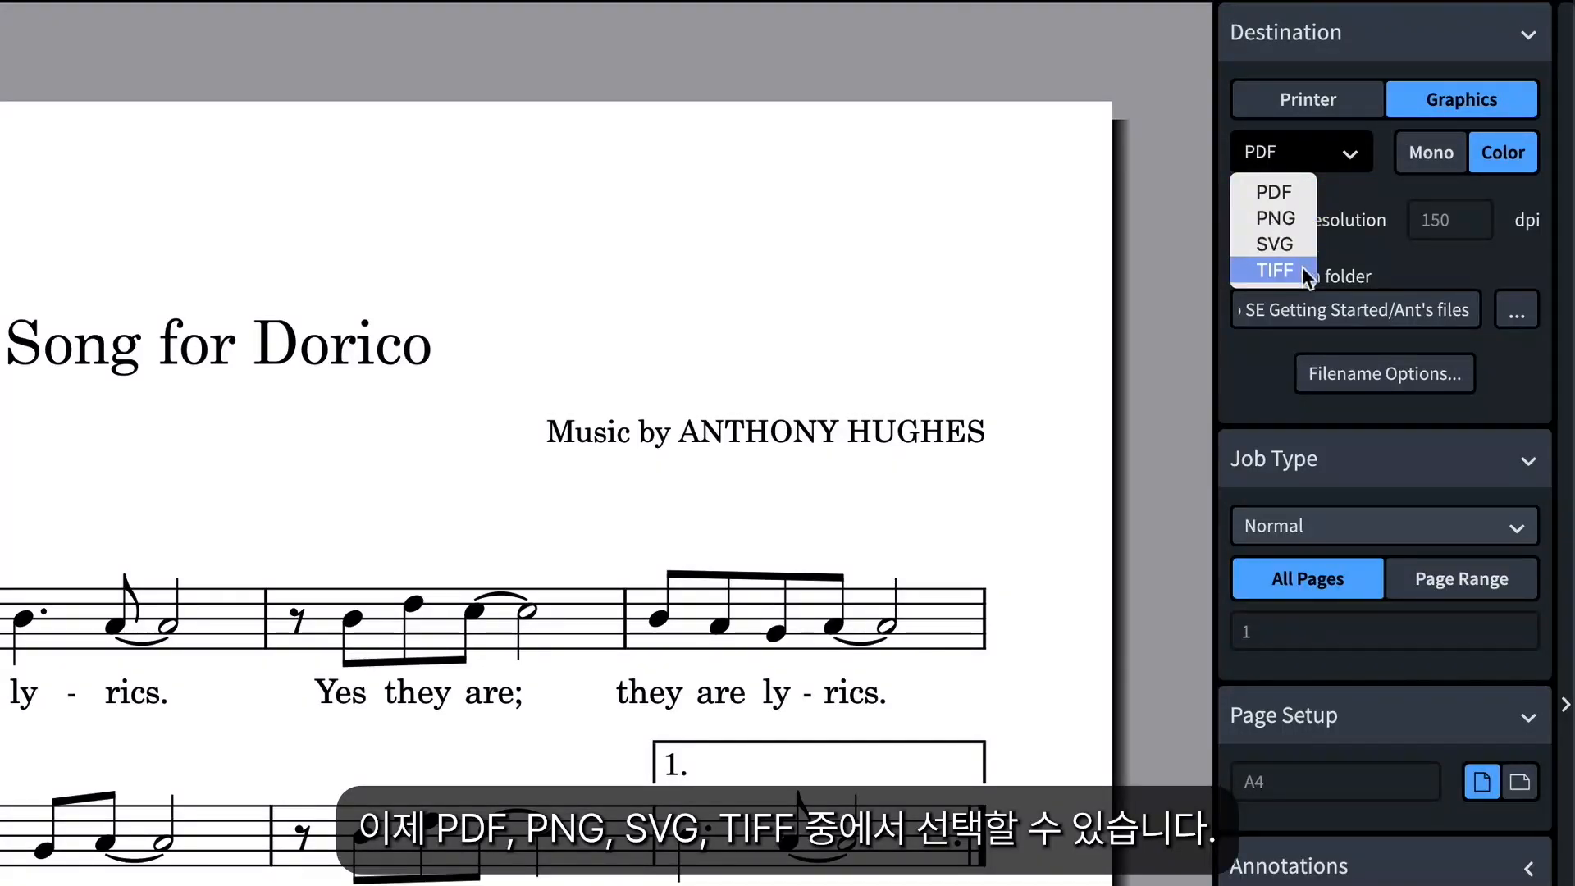
{"action": "left_click", "coordinate": [1298, 194]}
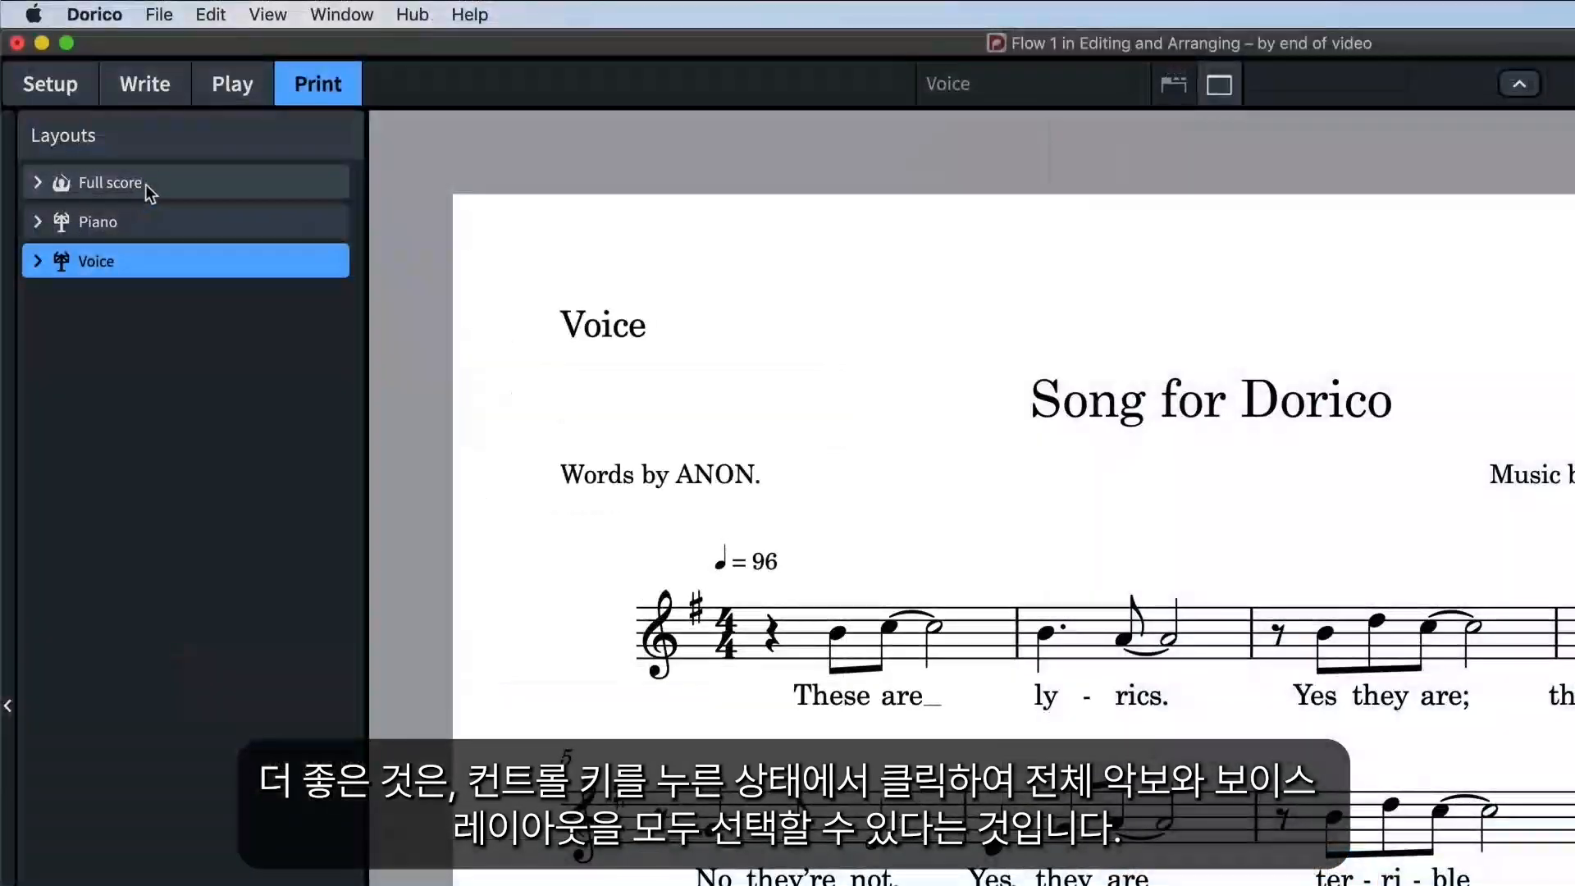
Select the Full score and Voice layouts together and print/export them as one job
{"action": "left_click", "coordinate": [150, 182]}
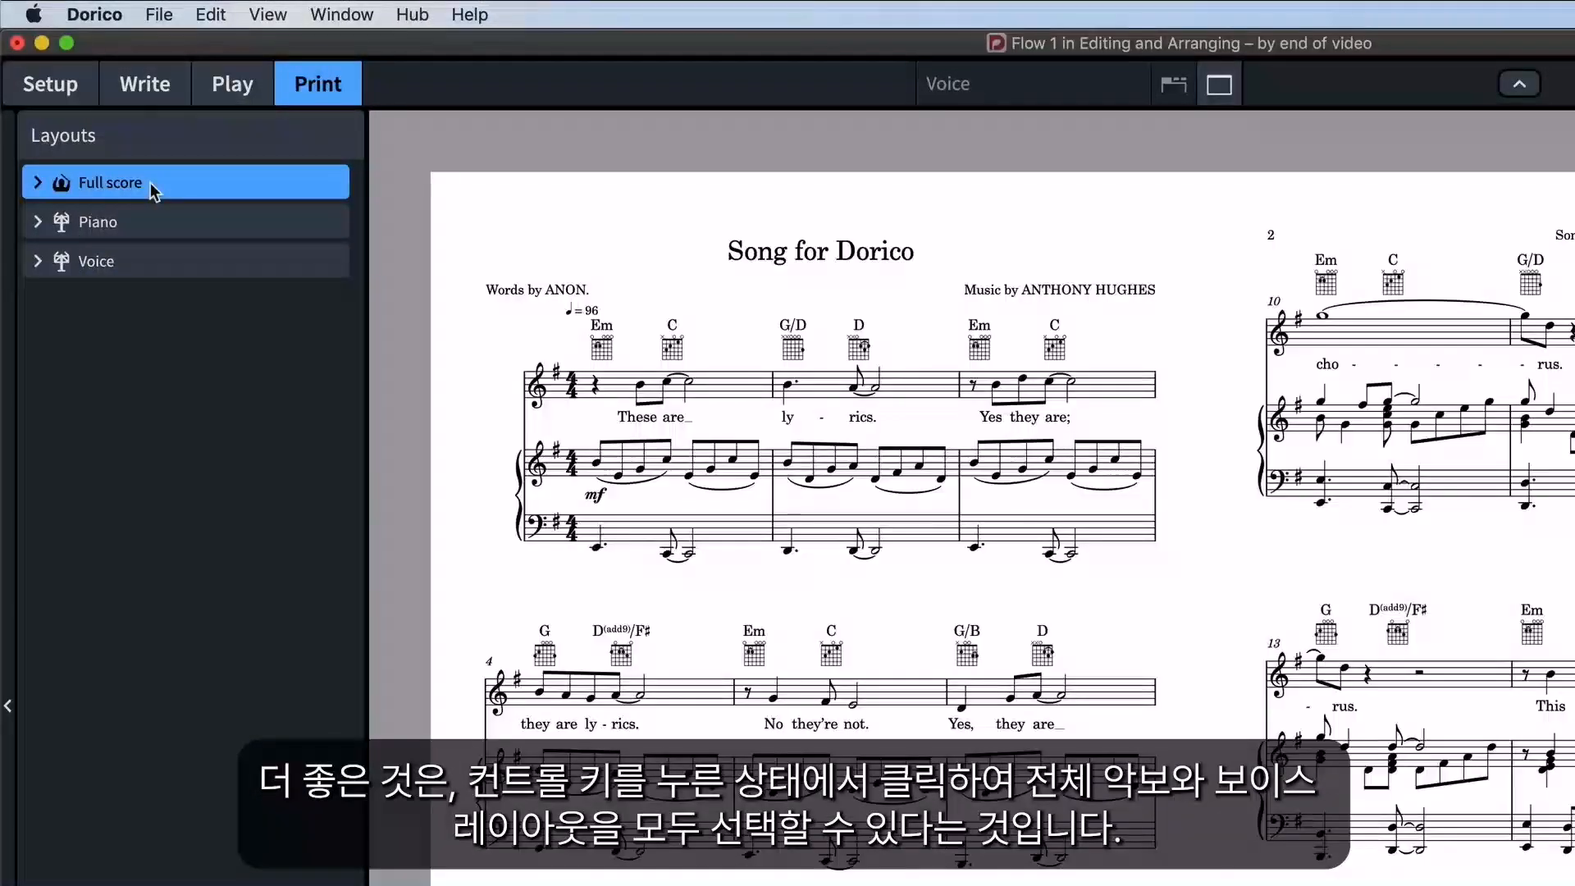
{"action": "left_click", "coordinate": [162, 260], "text": "super"}
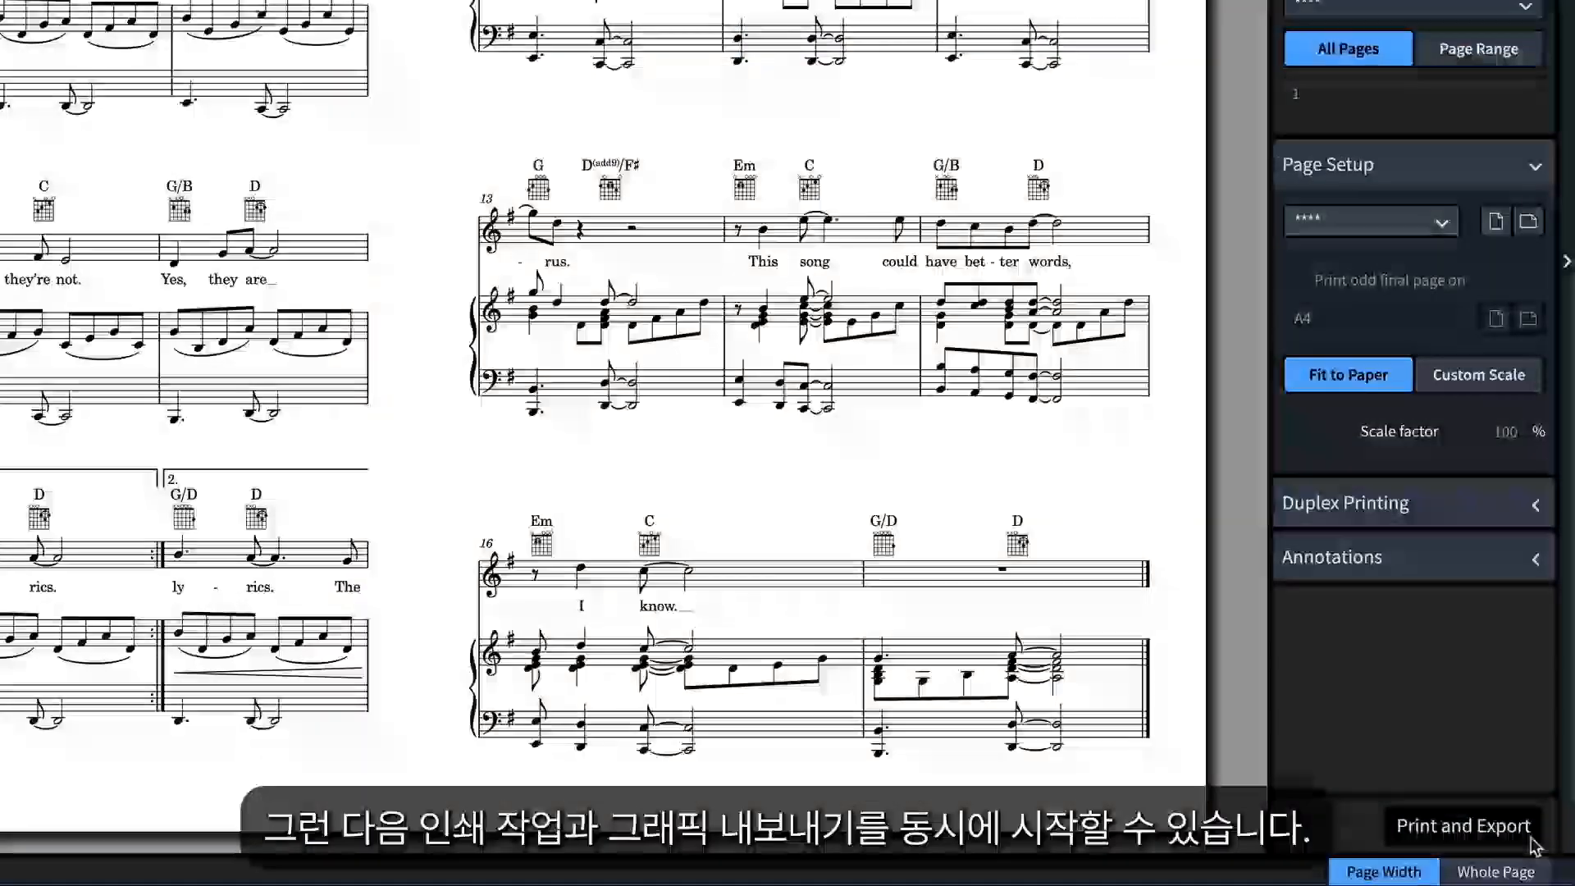
{"action": "left_click", "coordinate": [1530, 842]}
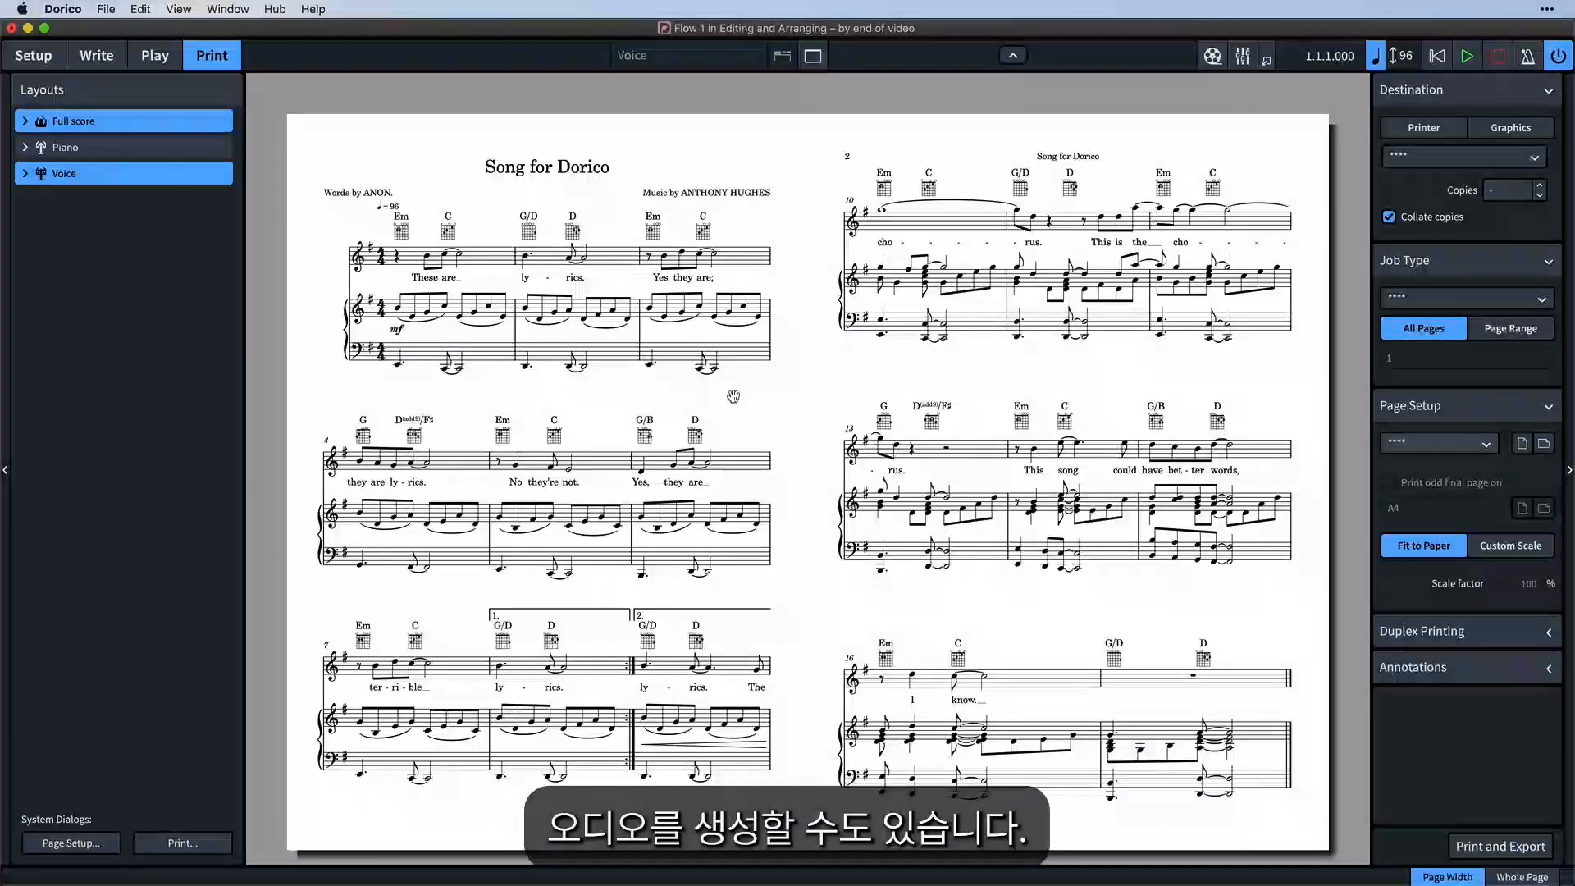
Open Export Audio from the File menu and set Flow 1 to export as uncompressed WAV
{"action": "left_click", "coordinate": [106, 10]}
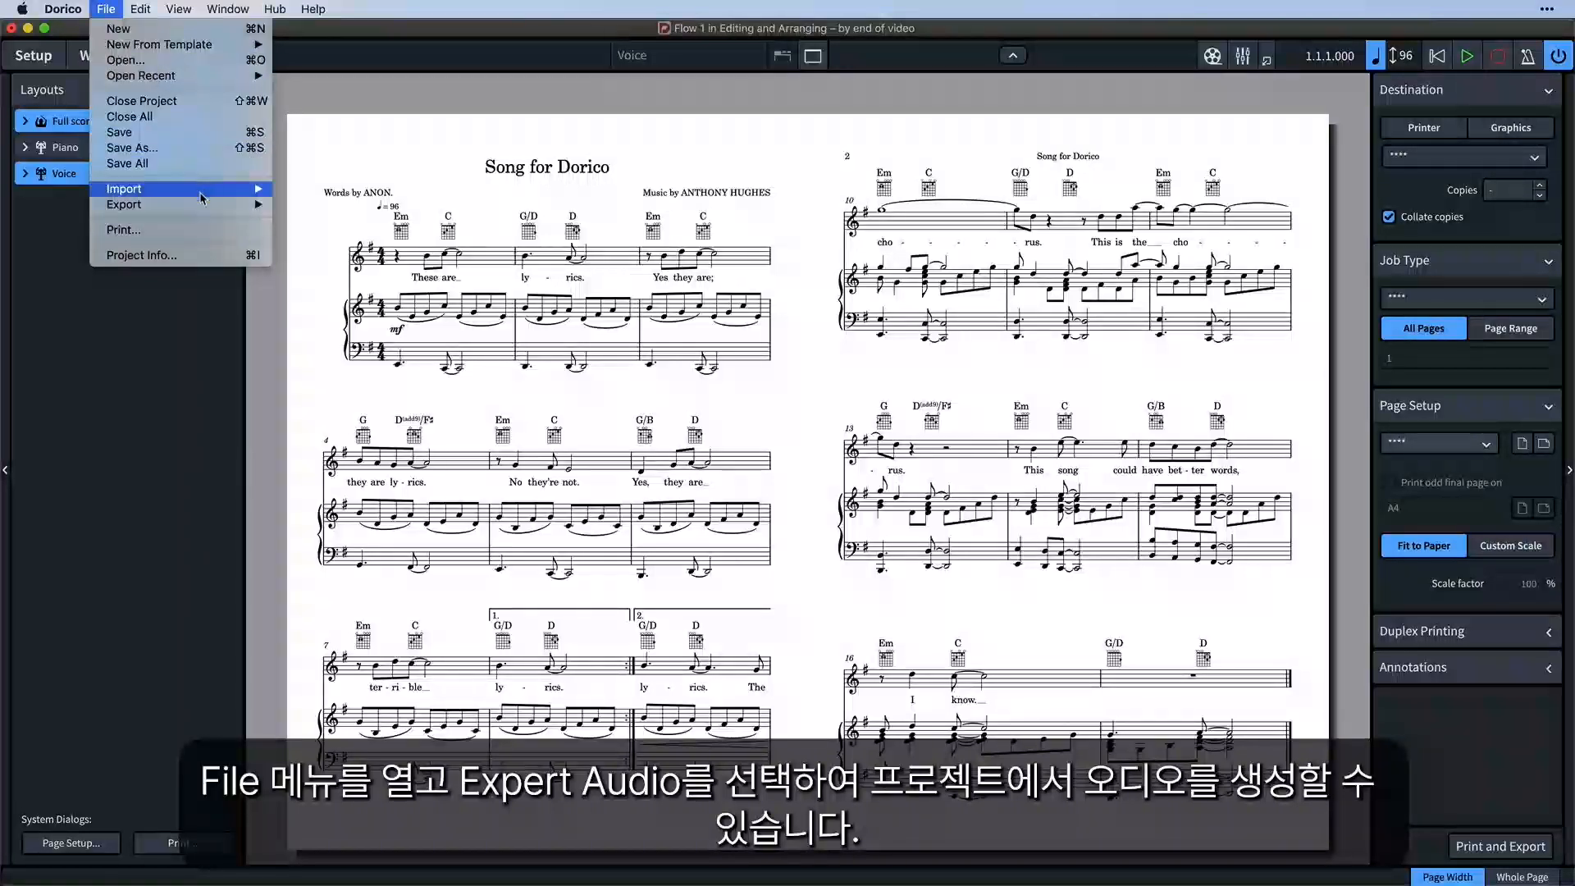
{"action": "mouse_move", "coordinate": [205, 204]}
{"action": "left_click", "coordinate": [351, 222]}
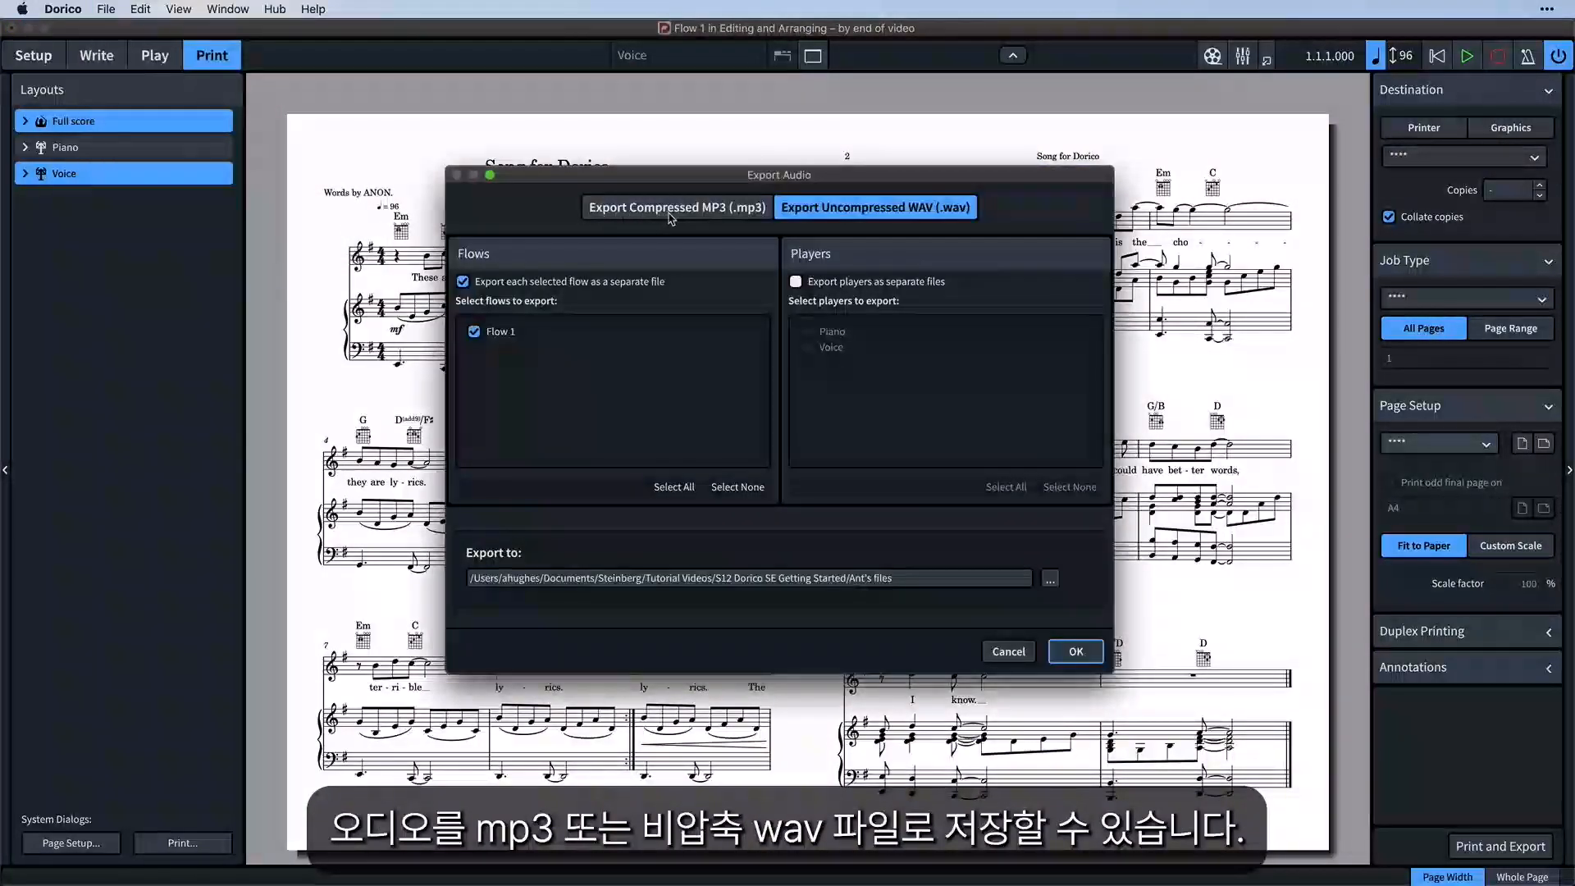
{"action": "left_click", "coordinate": [670, 215]}
{"action": "left_click", "coordinate": [871, 216]}
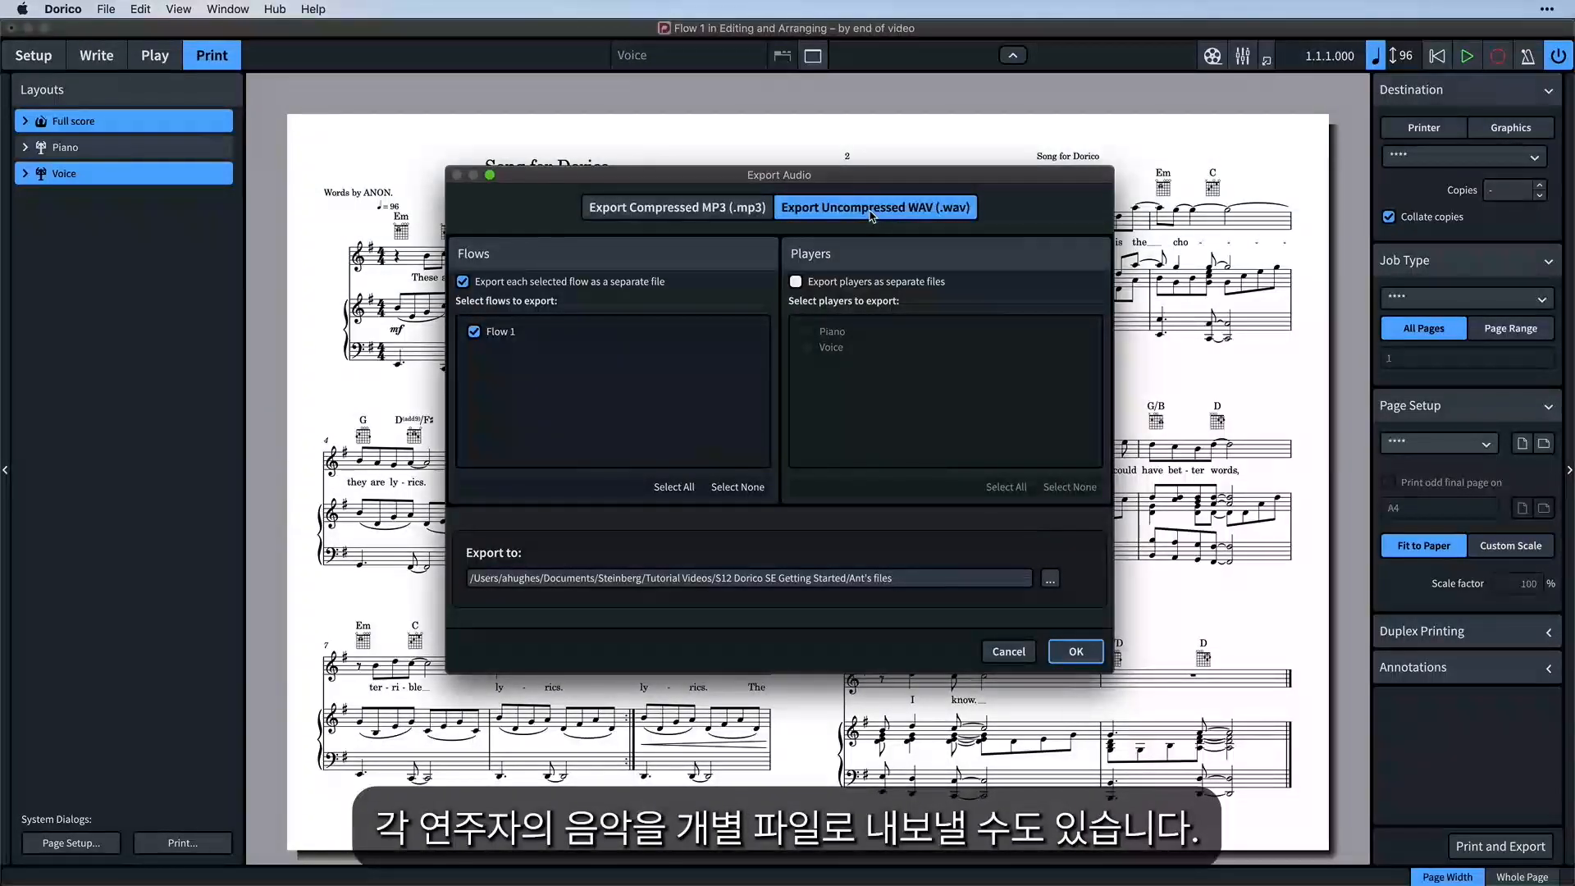